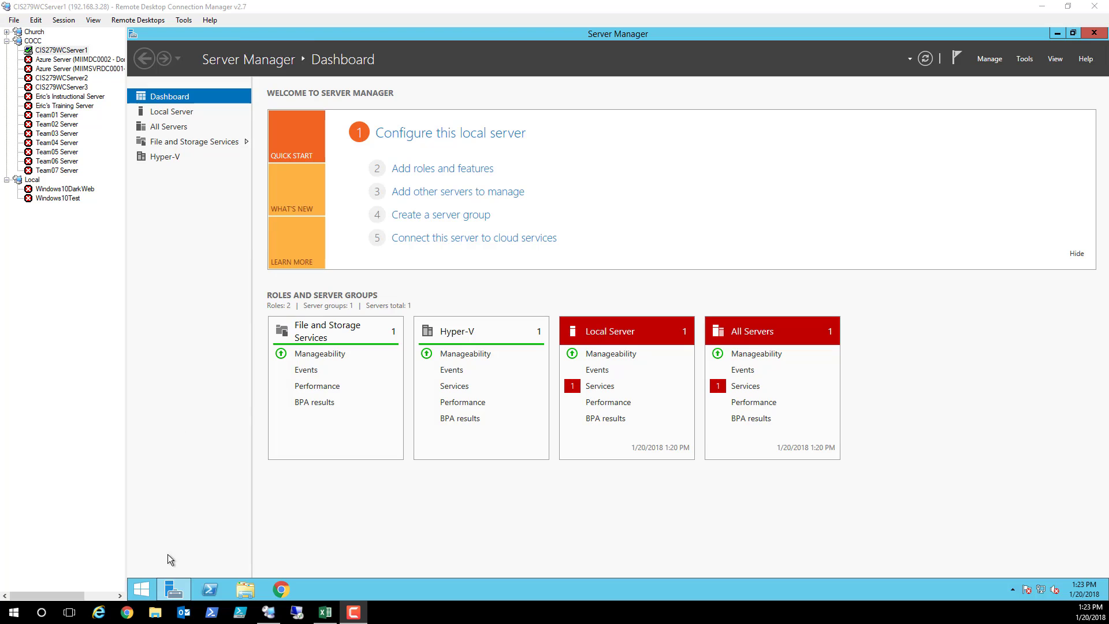
# Open the Start button's system shortcuts menu, then dismiss it without choosing anything
pyautogui.rightClick(144, 594)
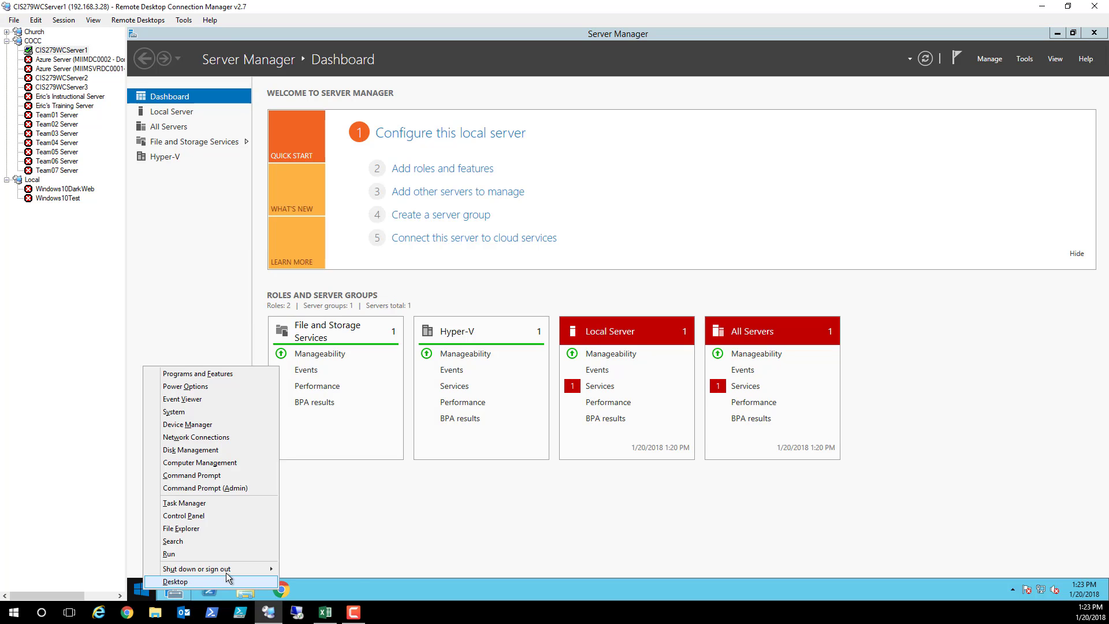
pyautogui.moveTo(228, 569)
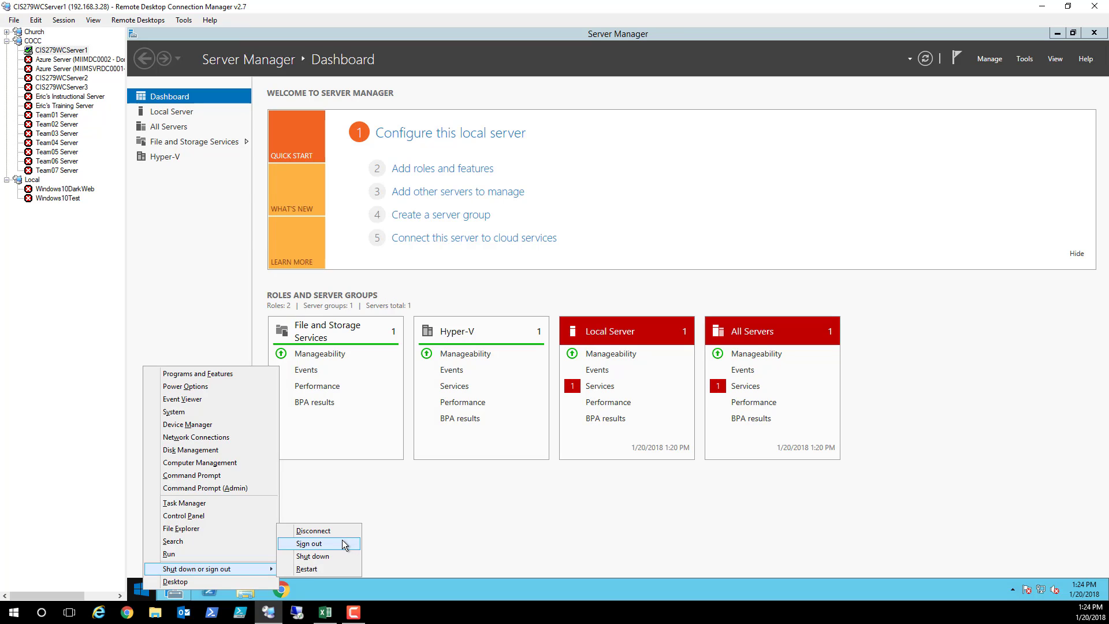
pyautogui.click(732, 508)
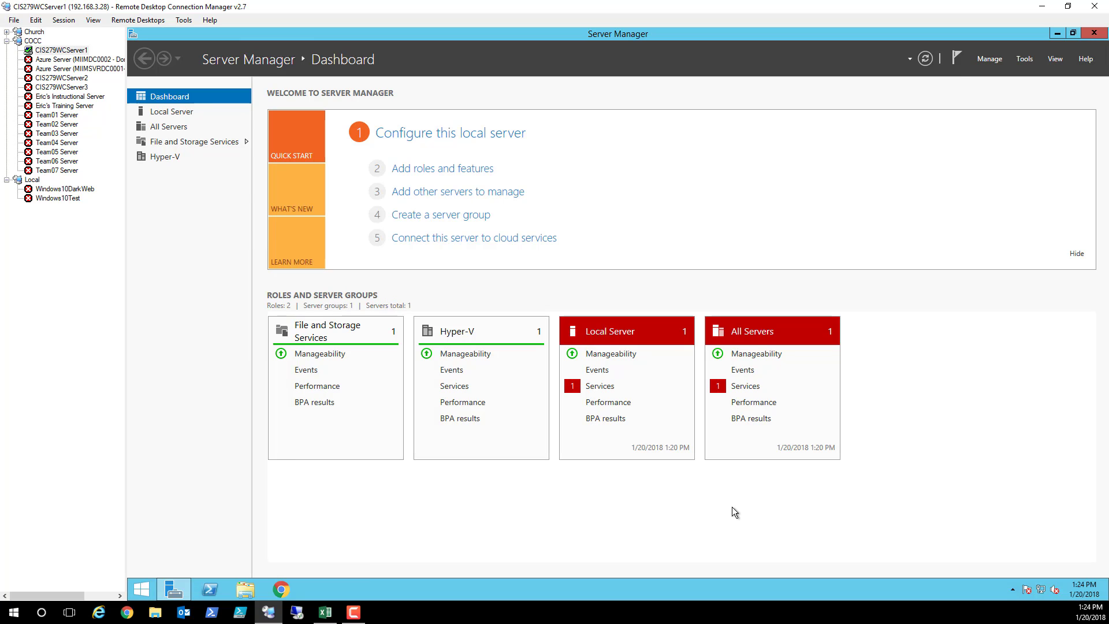
# Launch Hyper-V Manager from Tools and start New > Virtual Machine
pyautogui.click(1026, 60)
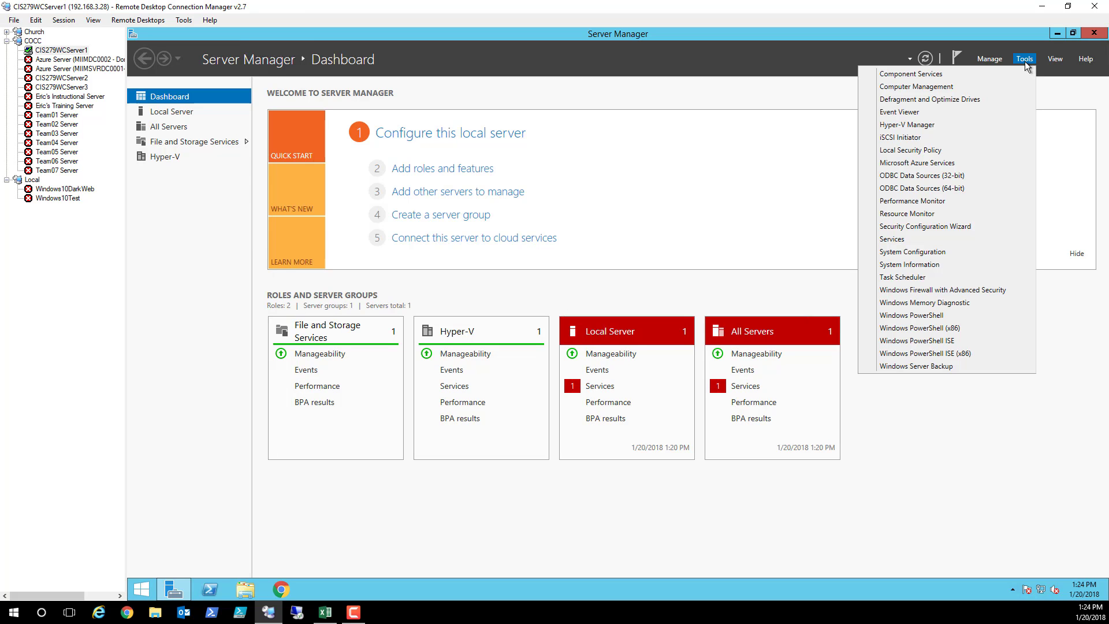
pyautogui.click(935, 125)
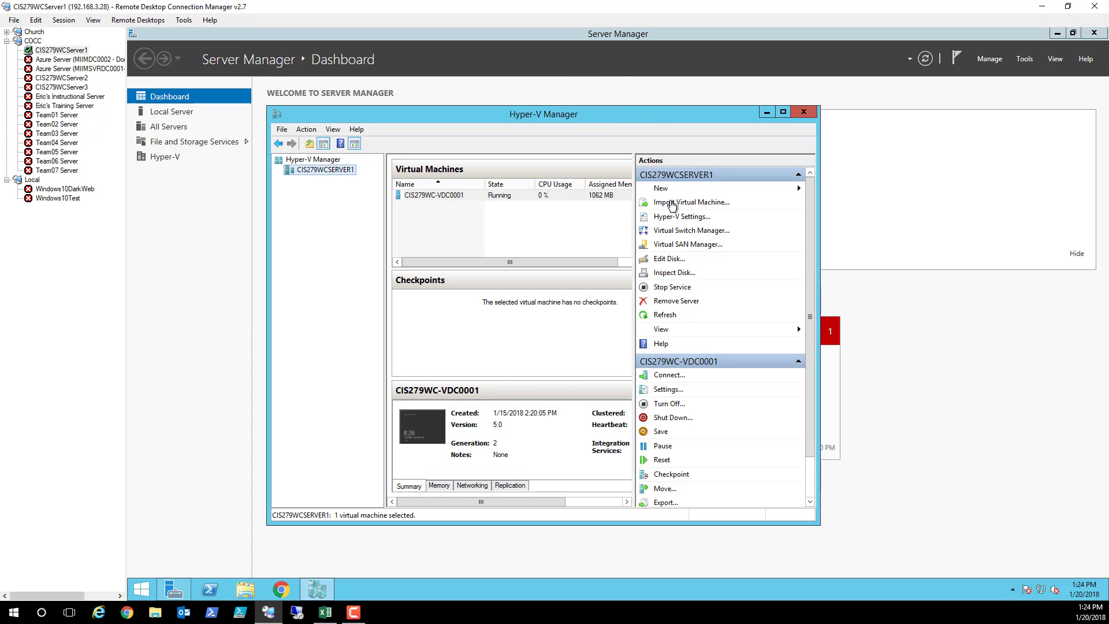
pyautogui.click(662, 188)
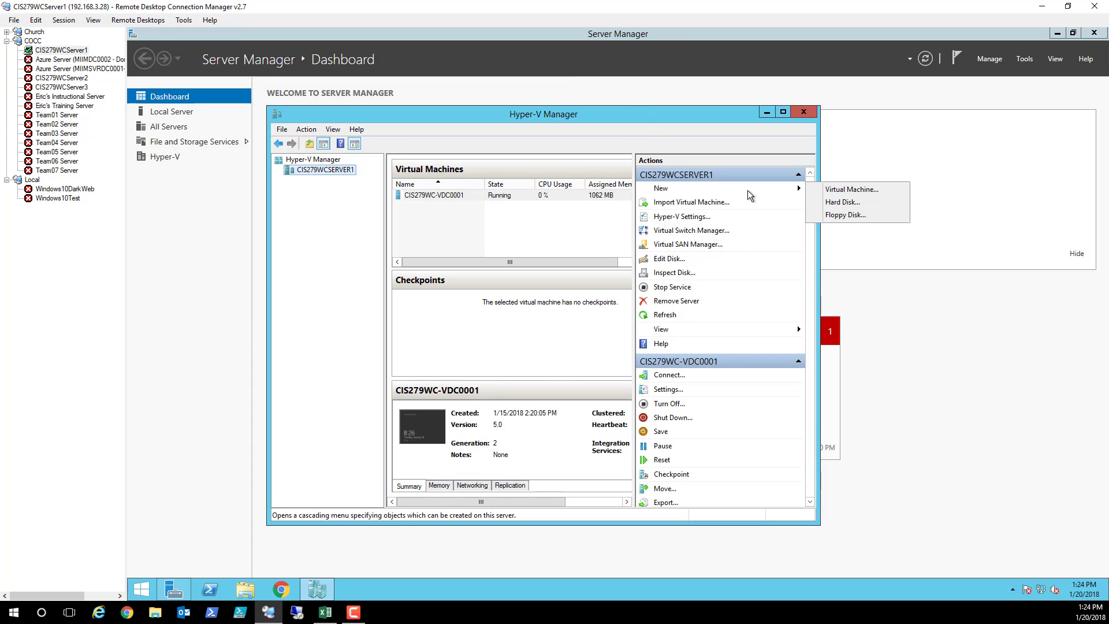
pyautogui.click(846, 189)
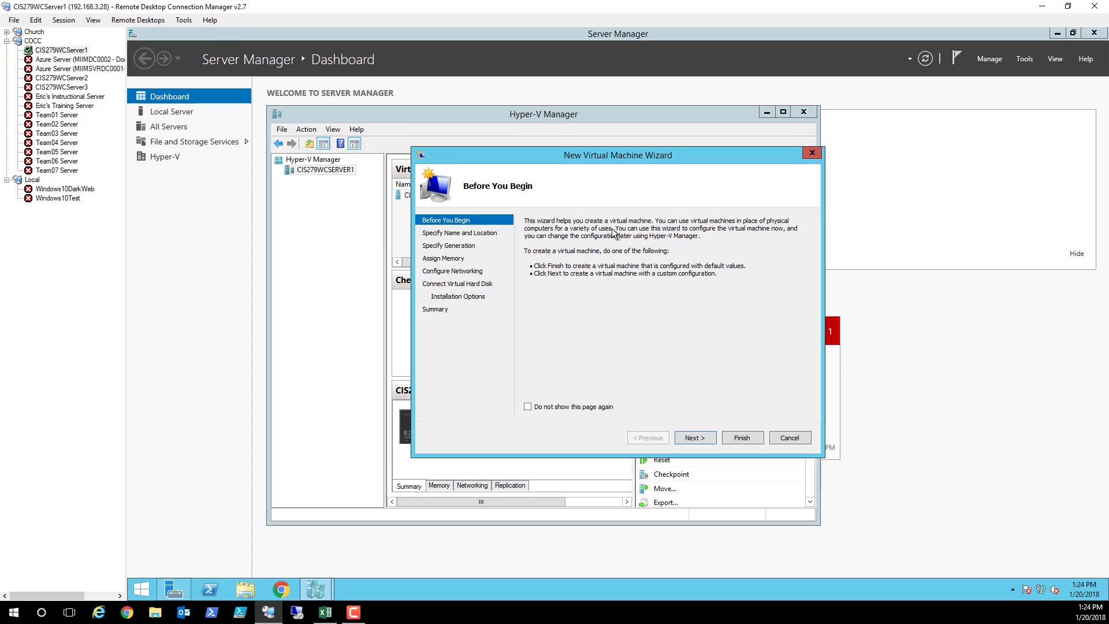
# Replace the default name with your VM name and enable storing it in a different location
pyautogui.click(696, 438)
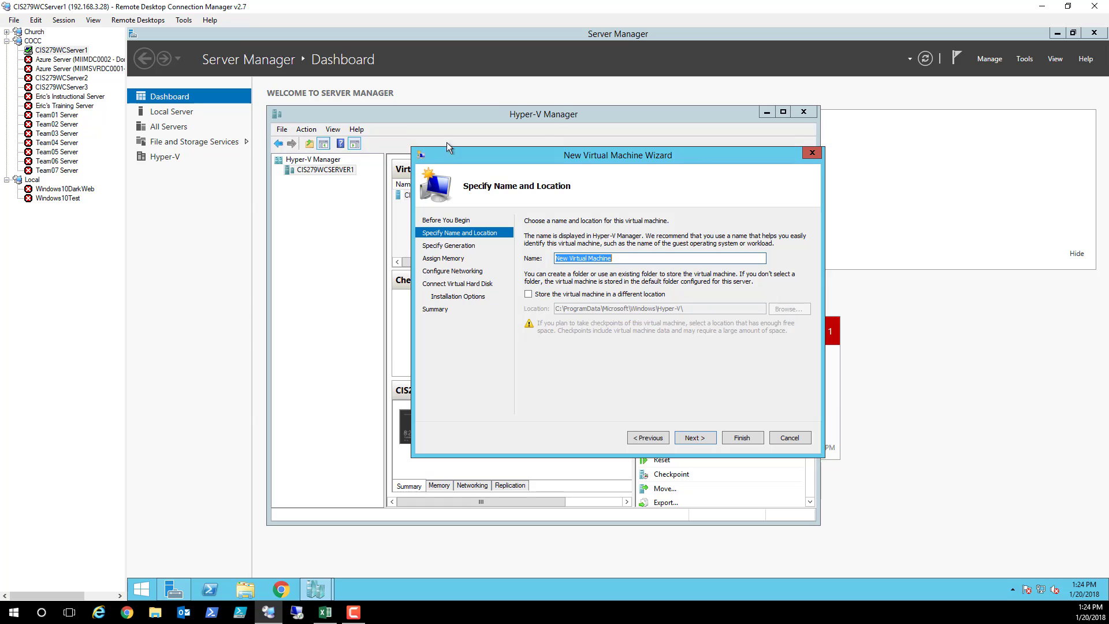
pyautogui.moveTo(624, 260); pyautogui.dragTo(557, 259)
pyautogui.write('EMAGIDSON')
pyautogui.press('BackSpace')
pyautogui.press('BackSpace')
pyautogui.press('BackSpace')
pyautogui.press('BackSpace')
pyautogui.press('BackSpace')
pyautogui.press('BackSpace')
pyautogui.press('BackSpace')
pyautogui.press('BackSpace')
pyautogui.press('BackSpace')
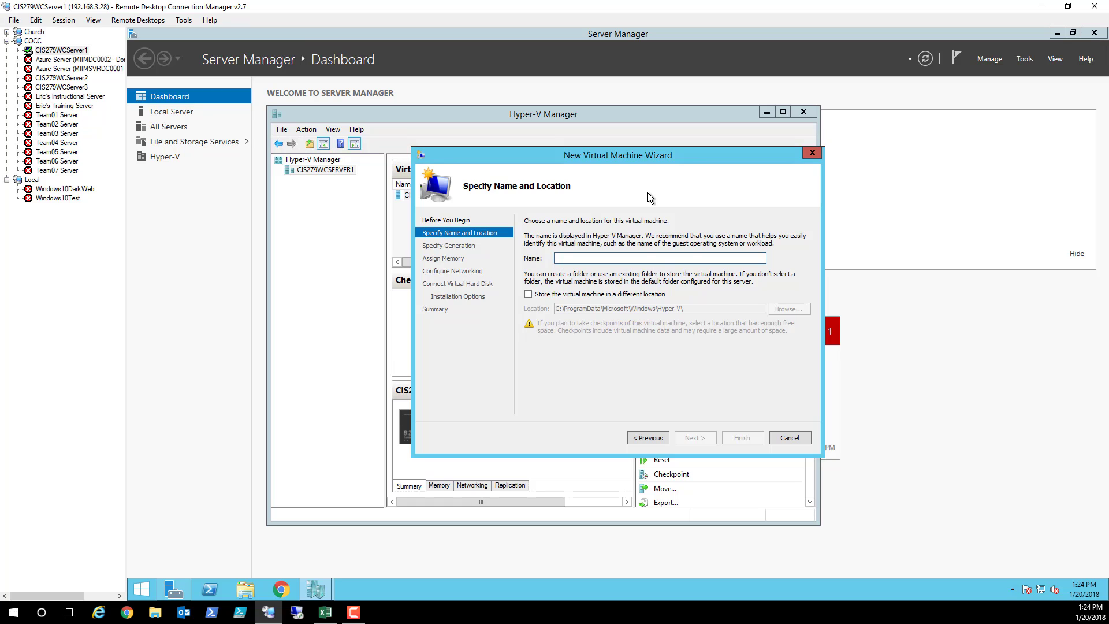
pyautogui.write('emagidson')
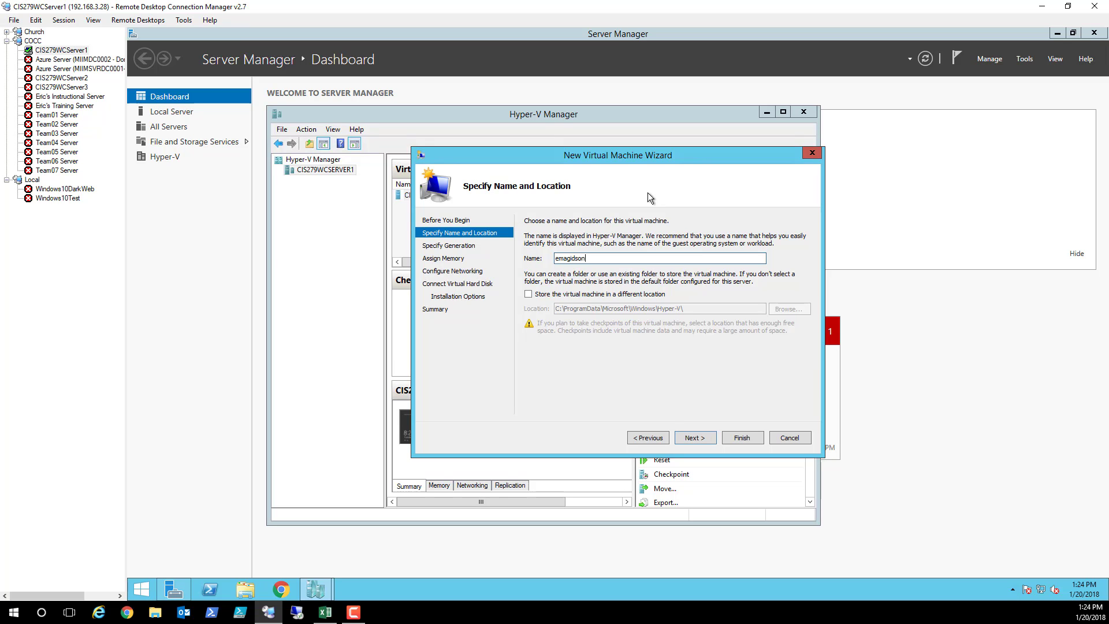
pyautogui.write('wcd000')
pyautogui.click(529, 296)
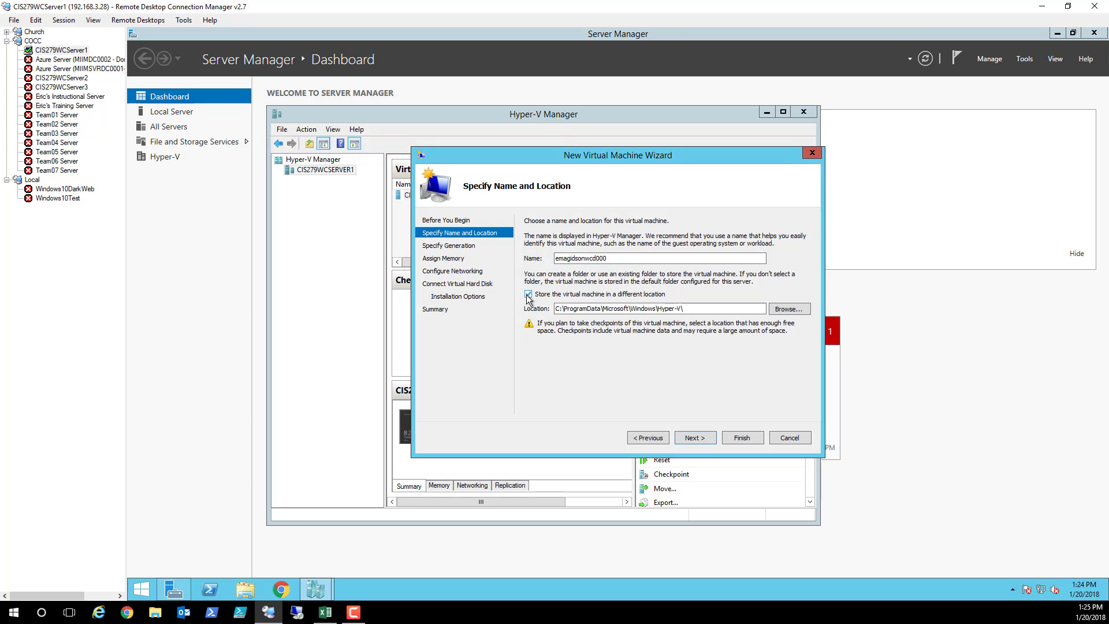
# Set the VM storage folder to C:\VirtualMachinesGroupA\ via Browse
pyautogui.click(789, 310)
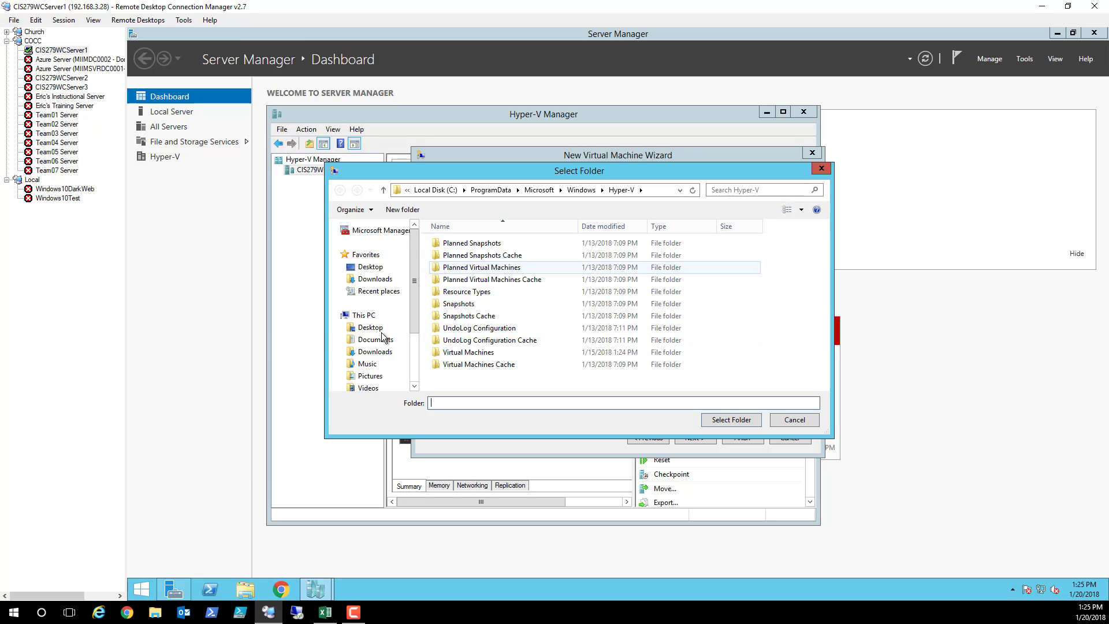
pyautogui.moveTo(412, 331); pyautogui.dragTo(413, 367)
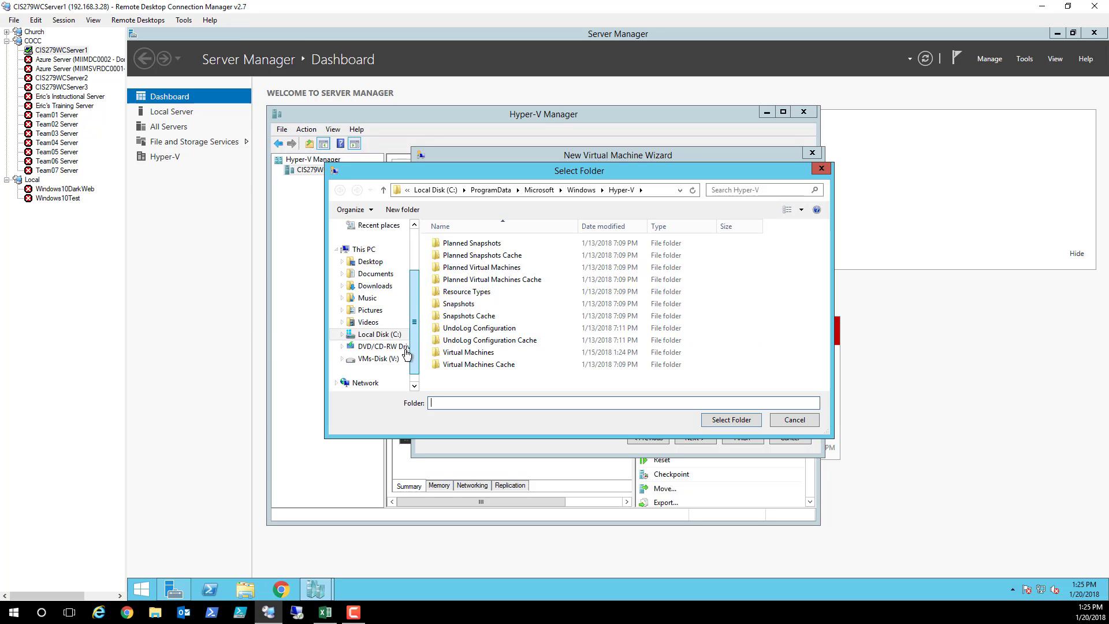
pyautogui.click(379, 334)
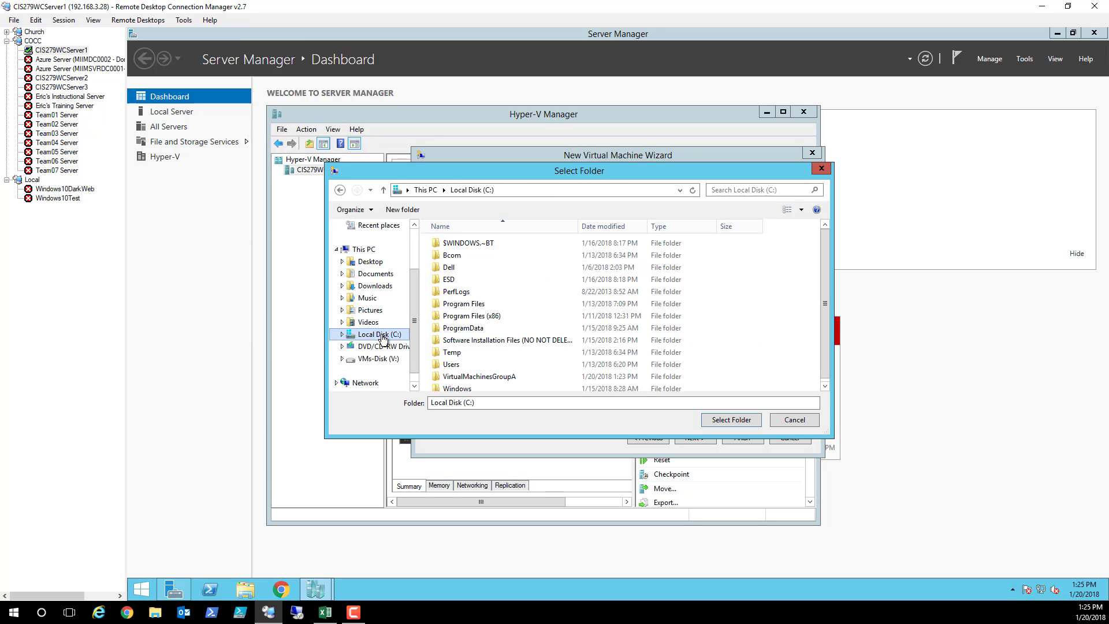
pyautogui.doubleClick(492, 376)
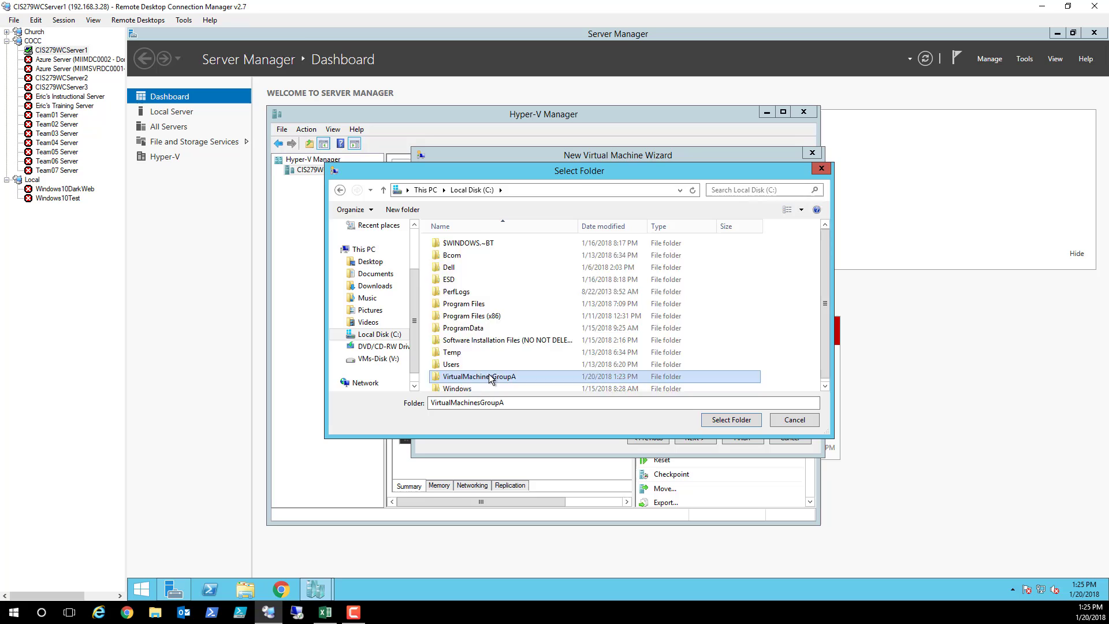
pyautogui.click(340, 190)
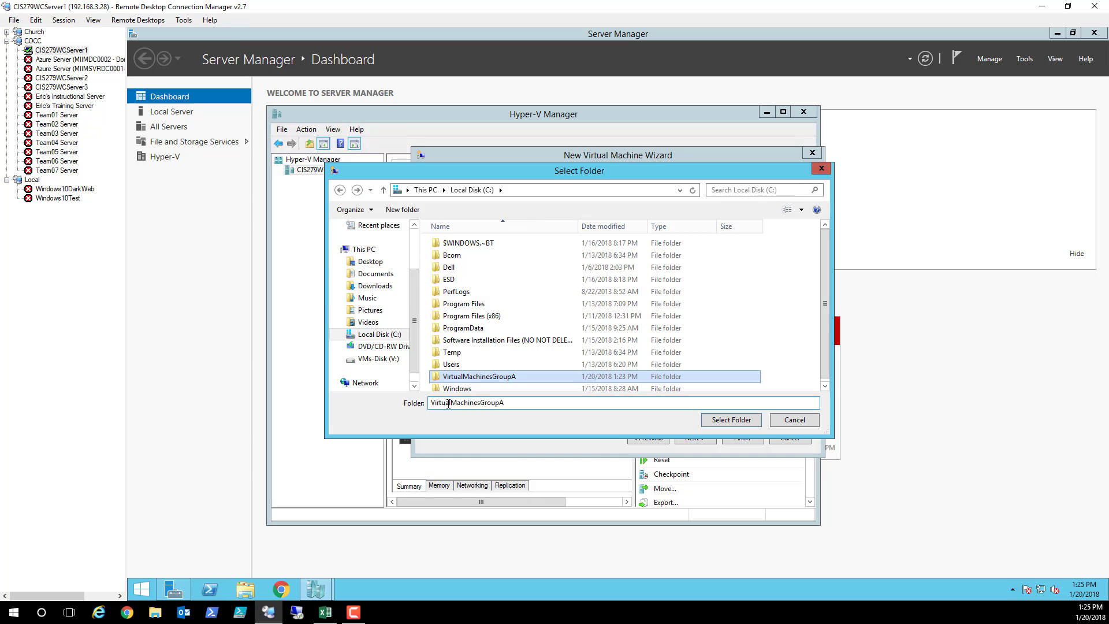
pyautogui.click(736, 422)
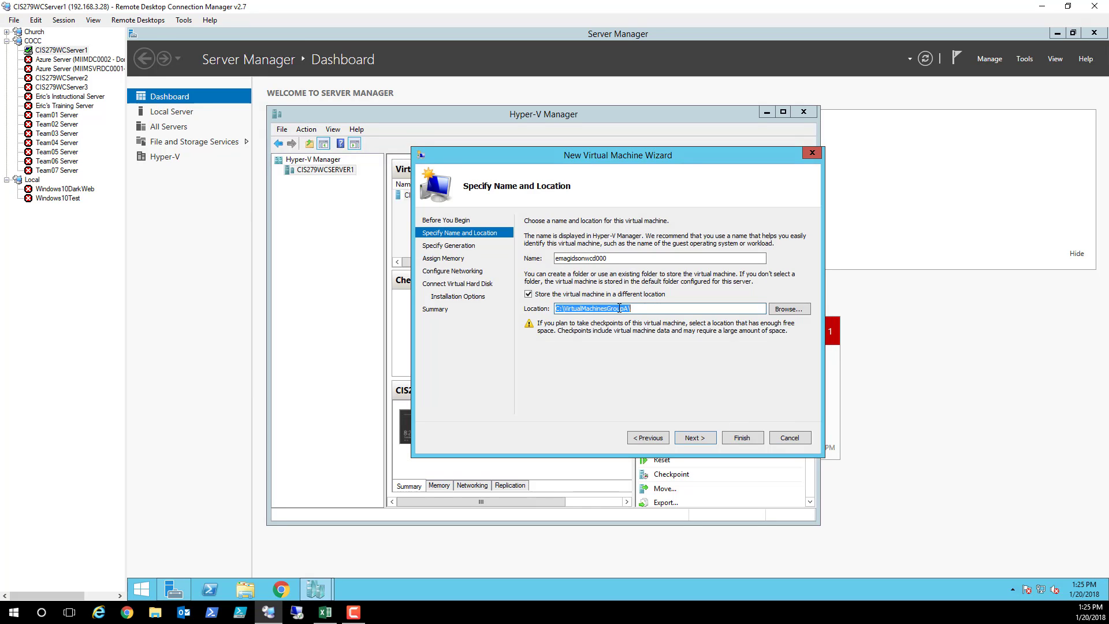
# Choose Generation 2, then set 2048 MB startup memory with Dynamic Memory enabled
pyautogui.click(695, 438)
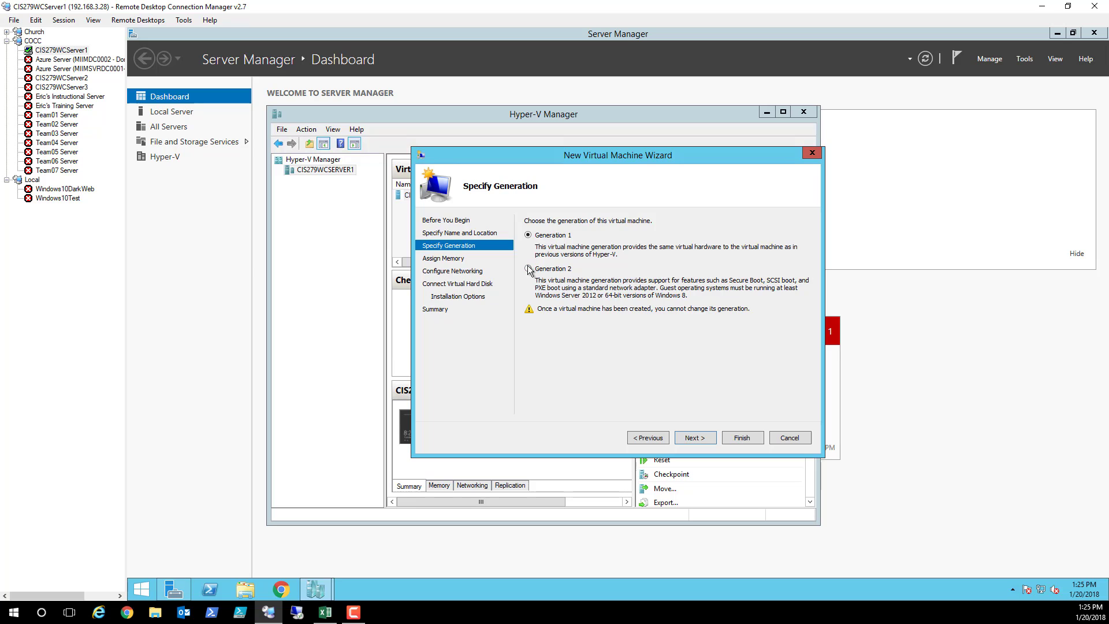
pyautogui.click(529, 269)
pyautogui.click(695, 438)
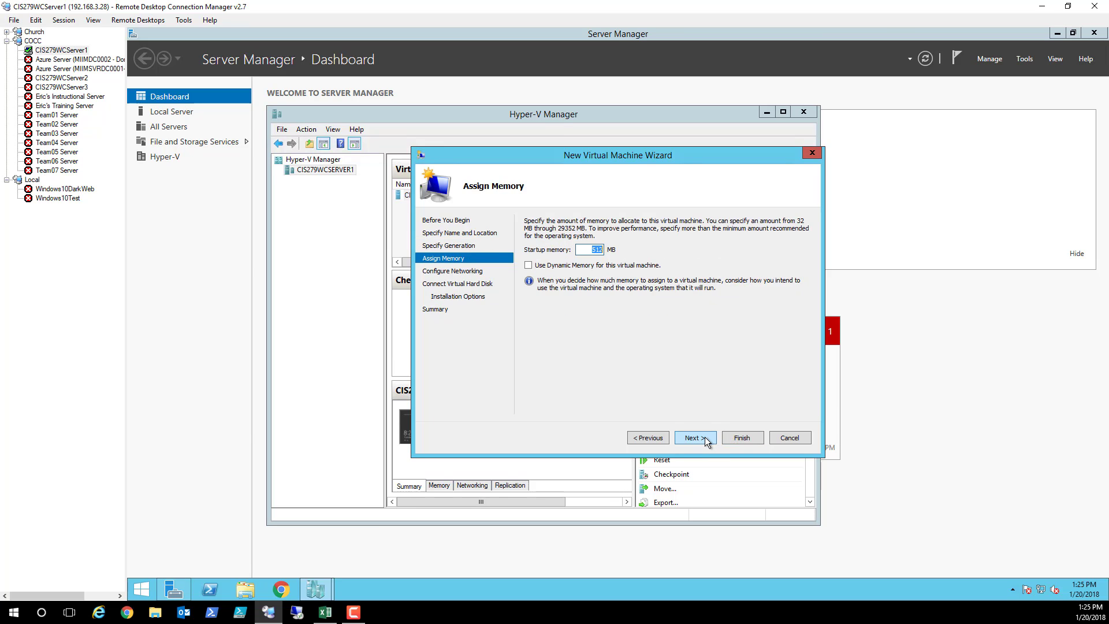
pyautogui.write('2048')
pyautogui.click(529, 265)
# Set the network Connection to PioneerLab (External)
pyautogui.click(698, 437)
pyautogui.click(769, 244)
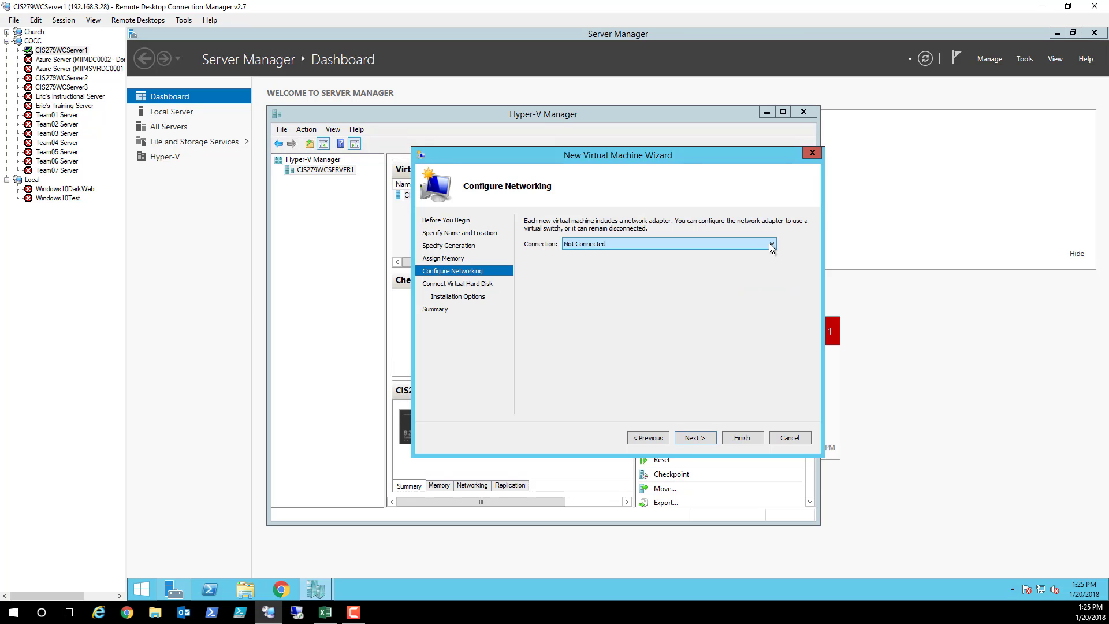
pyautogui.click(622, 269)
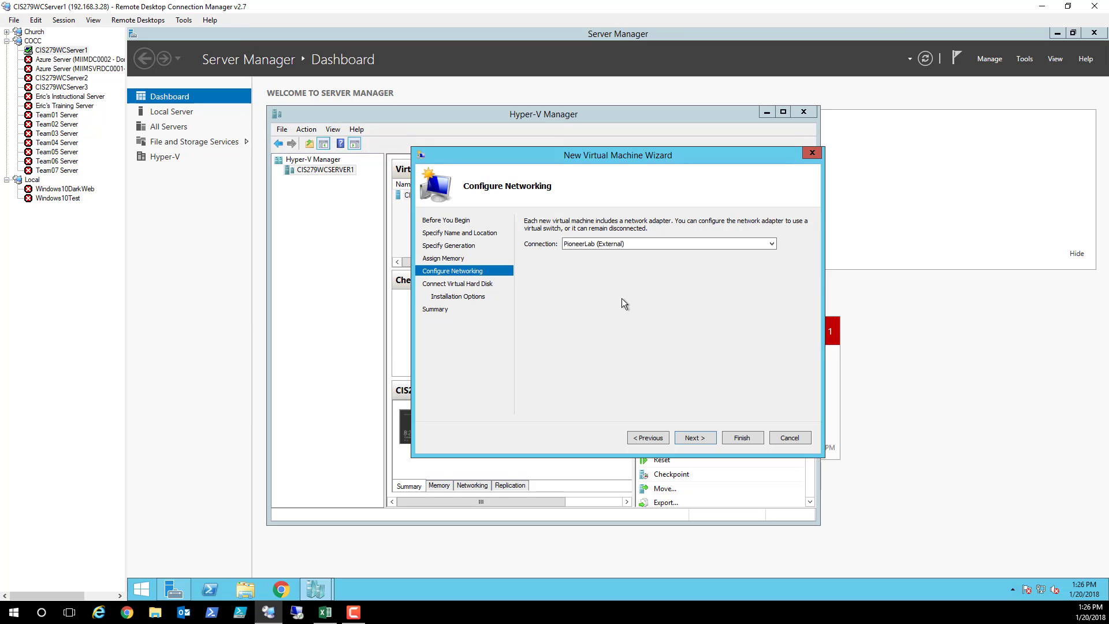
# Change the new virtual hard disk size from 127 to 60 GB
pyautogui.click(692, 438)
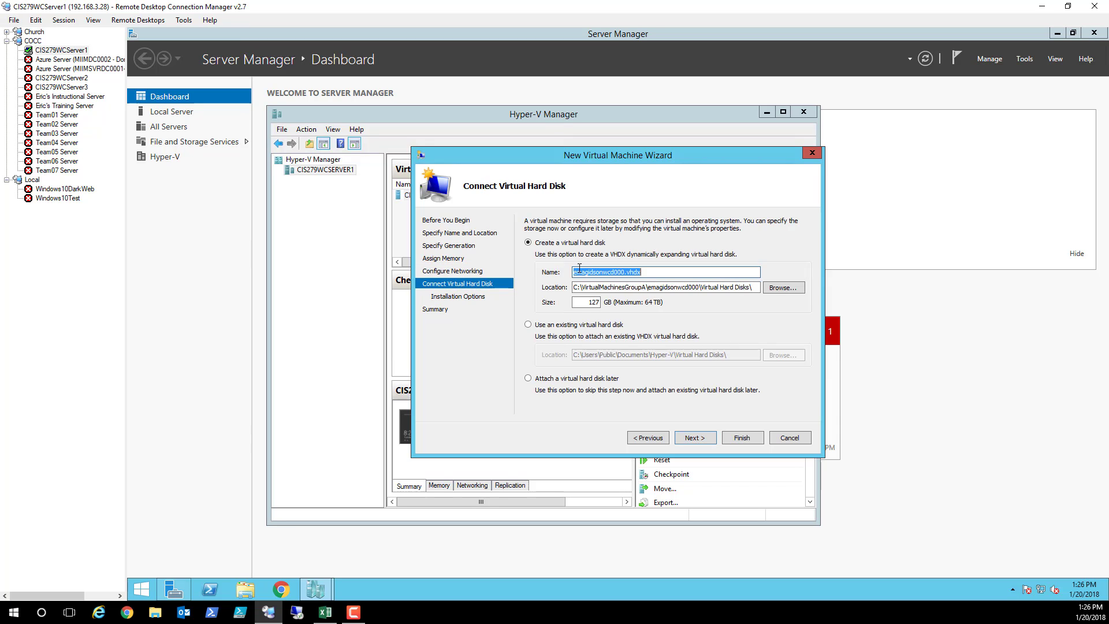
pyautogui.moveTo(586, 301); pyautogui.dragTo(606, 302)
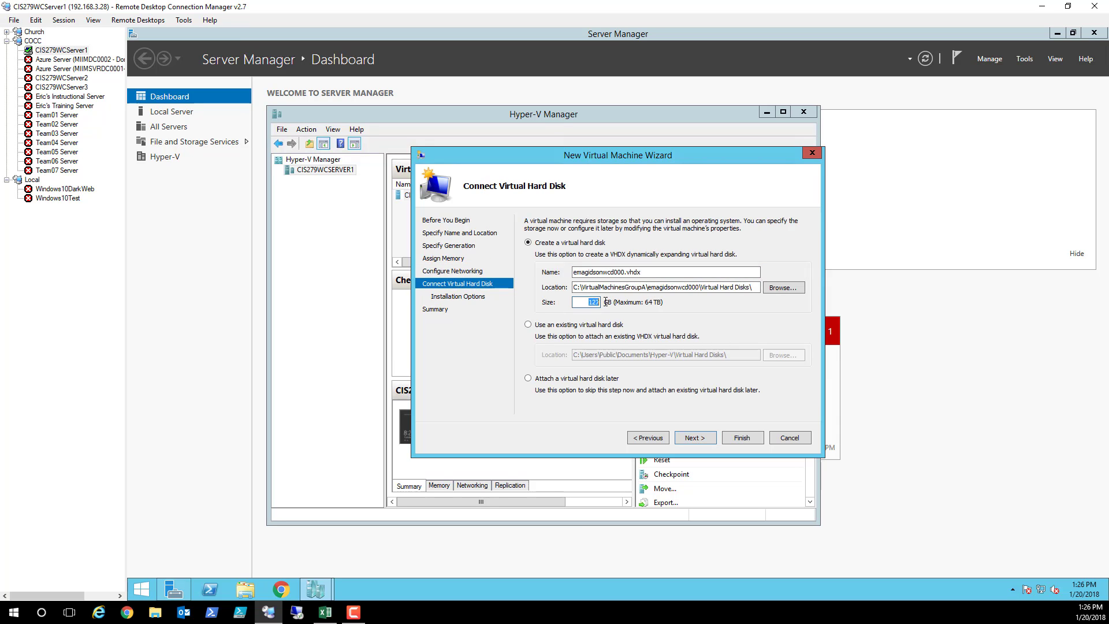
pyautogui.write('60')
# Install from the windows_10_education_x64 ISO in C:\Software Installation Files\Windows 10 Enterprise, then finish
pyautogui.click(695, 437)
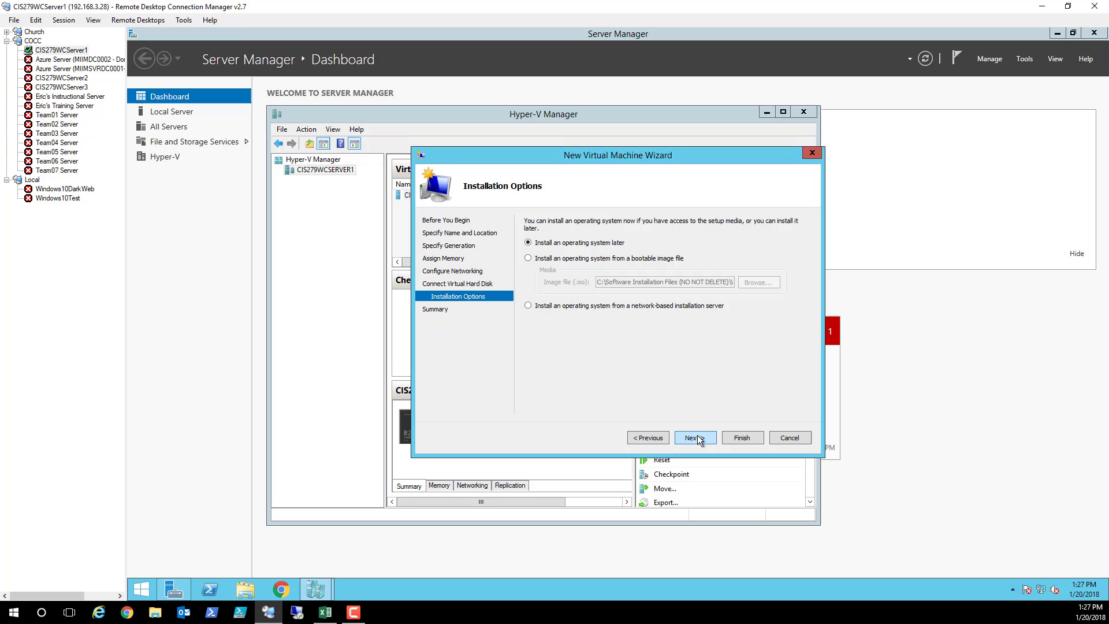
pyautogui.click(530, 257)
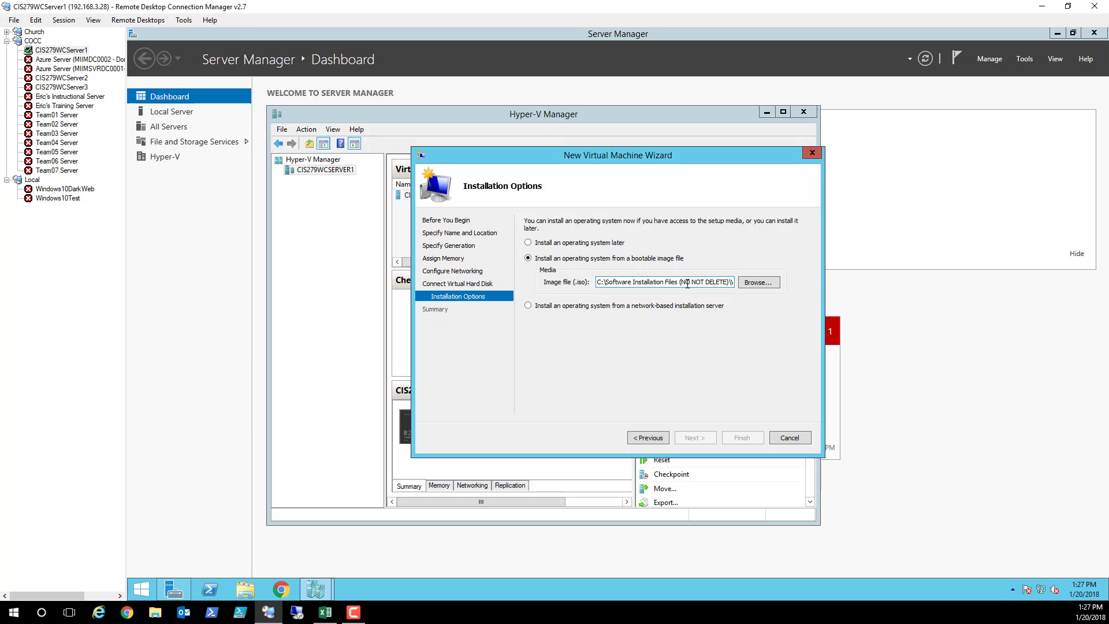
pyautogui.click(752, 282)
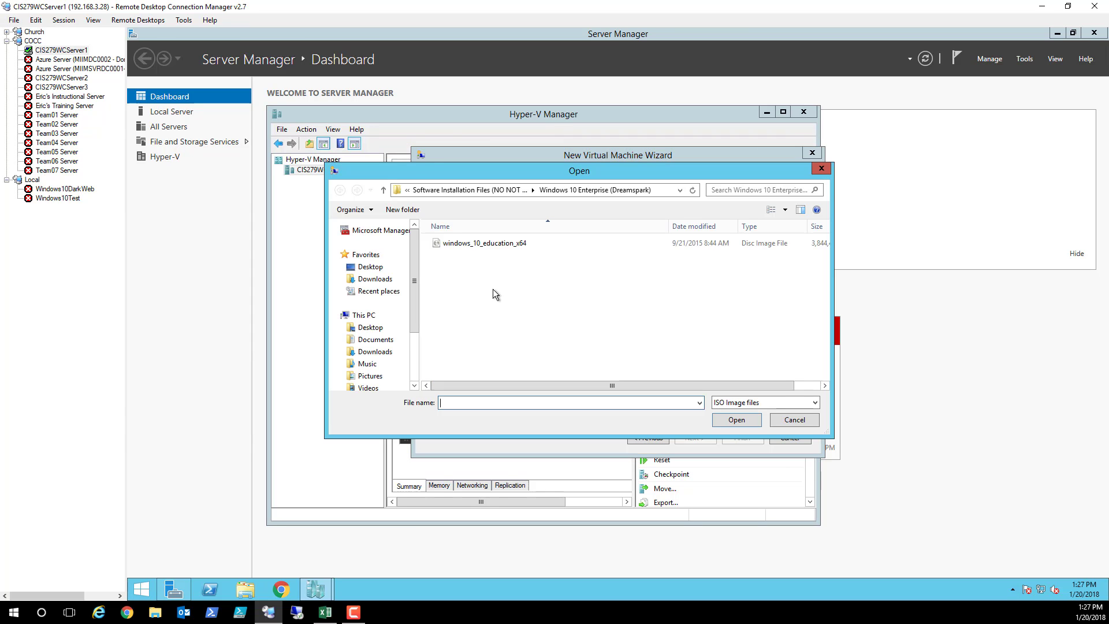
pyautogui.scroll(-2, 386, 326)
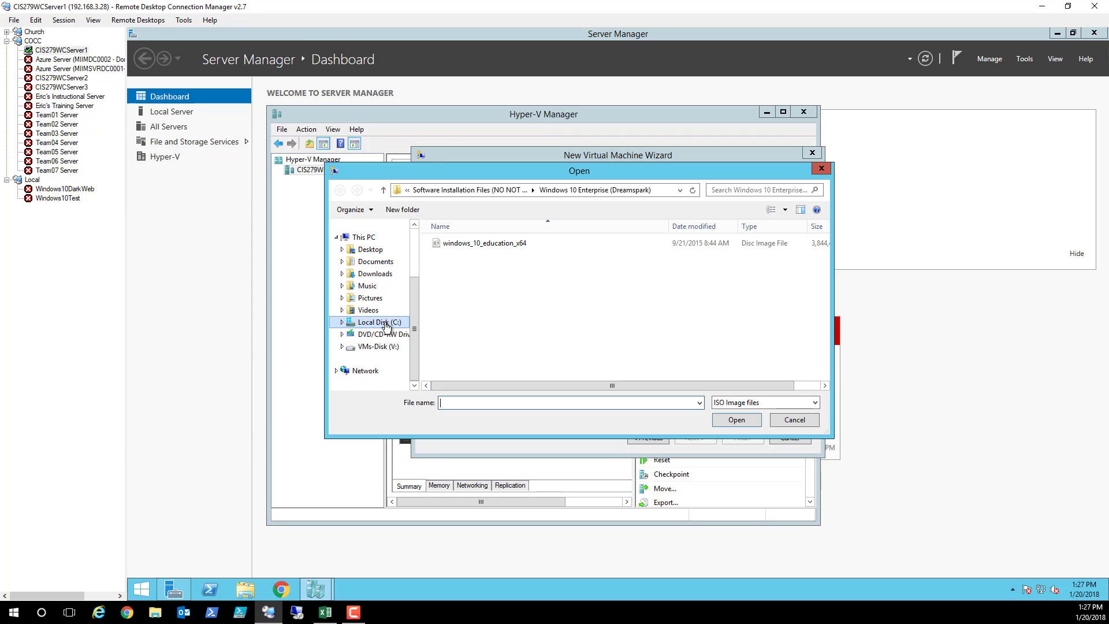
pyautogui.click(386, 326)
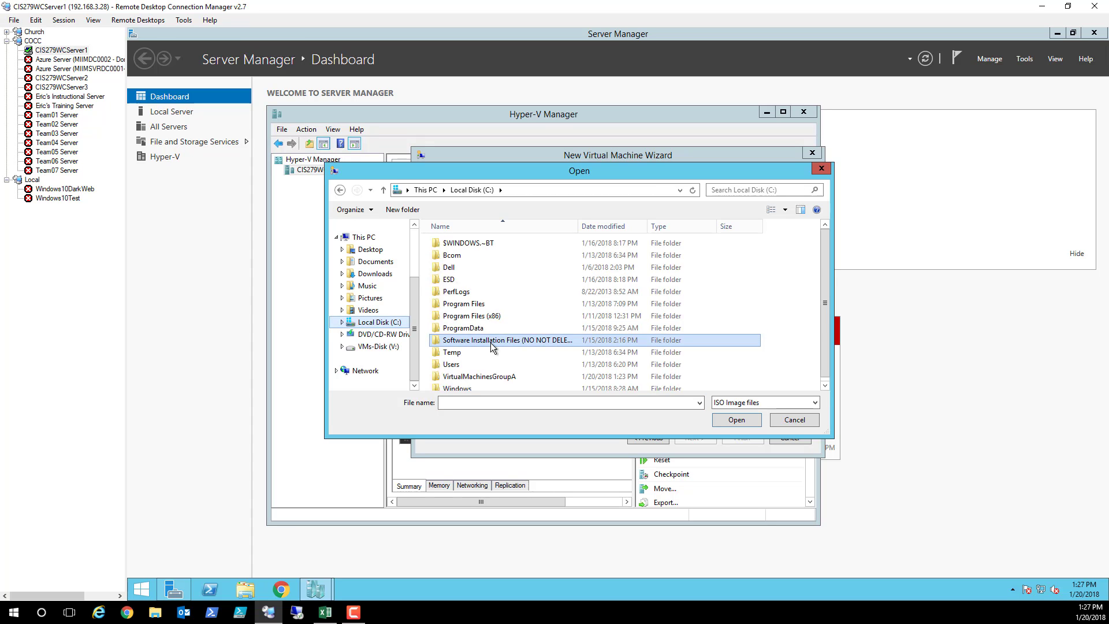
pyautogui.doubleClick(490, 342)
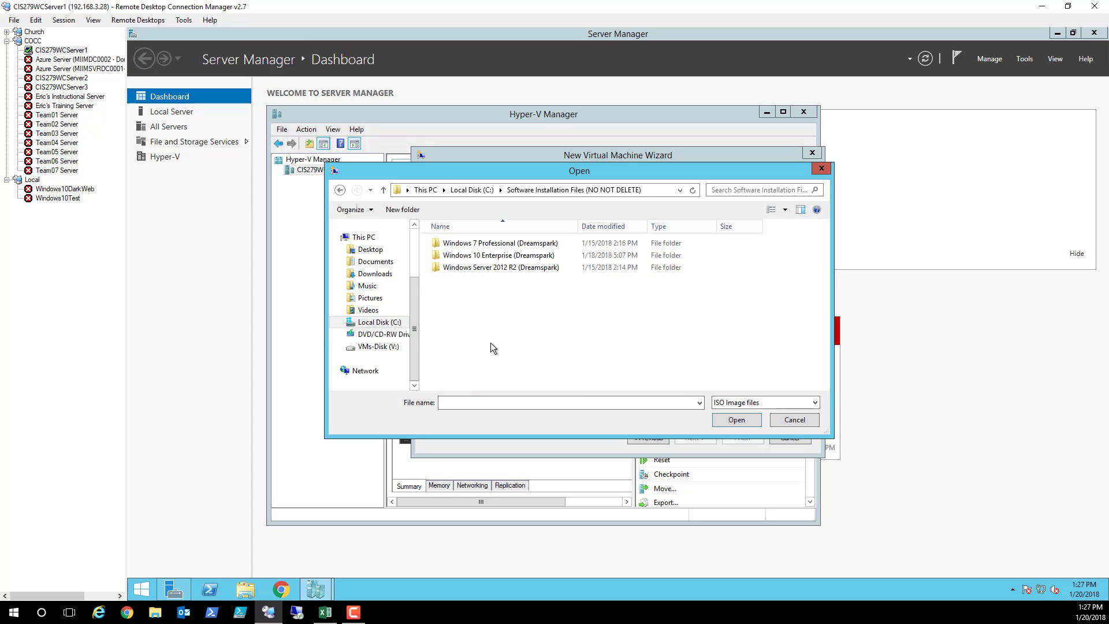
pyautogui.doubleClick(488, 255)
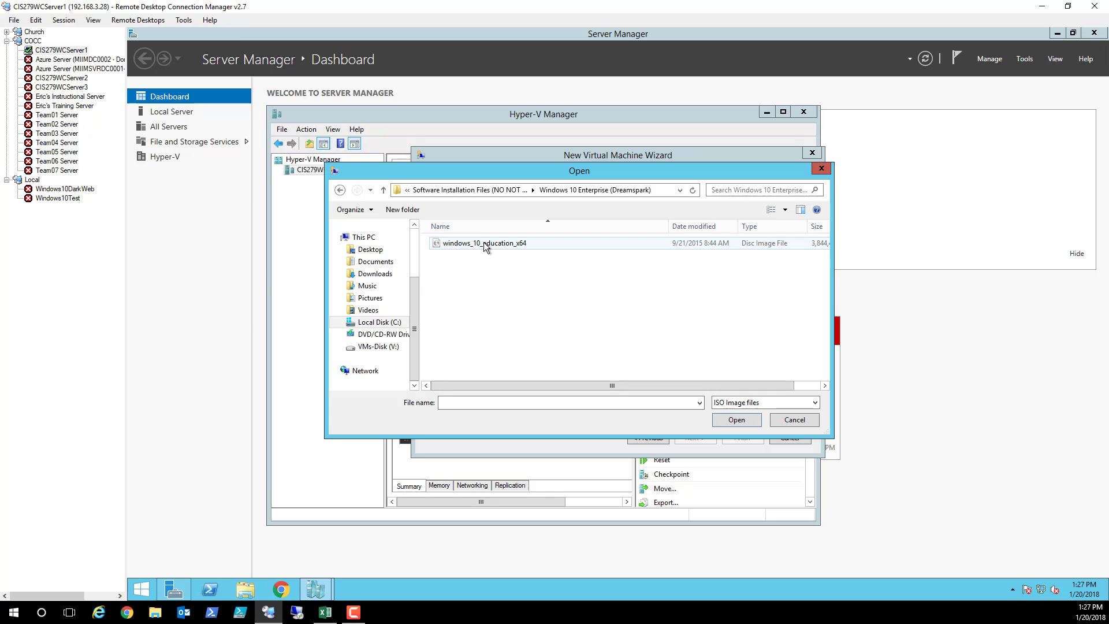
pyautogui.doubleClick(484, 243)
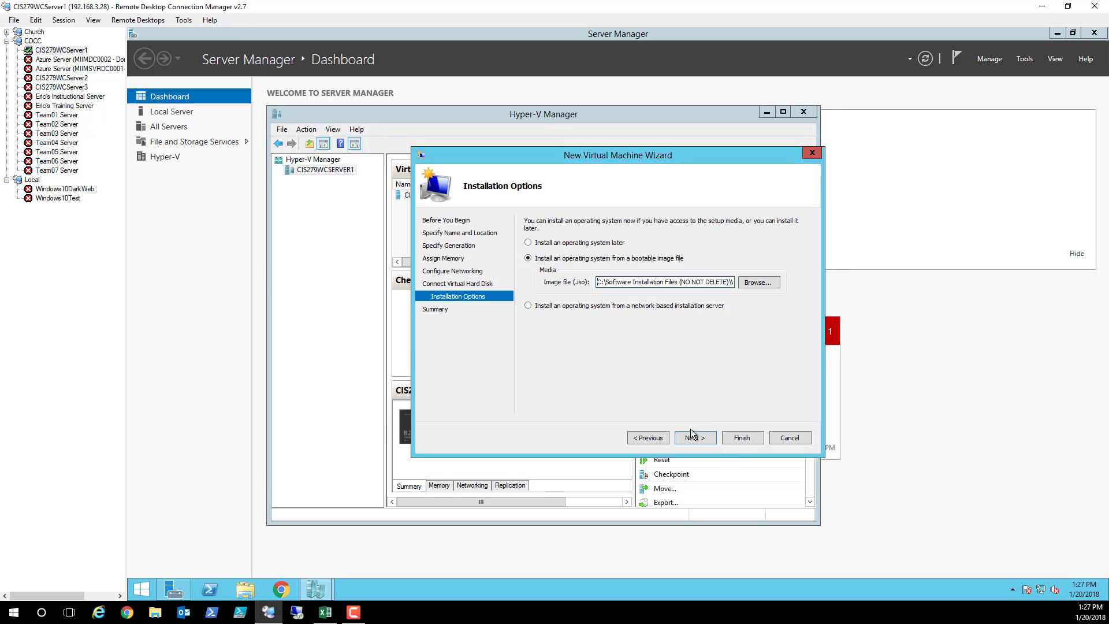
pyautogui.click(695, 438)
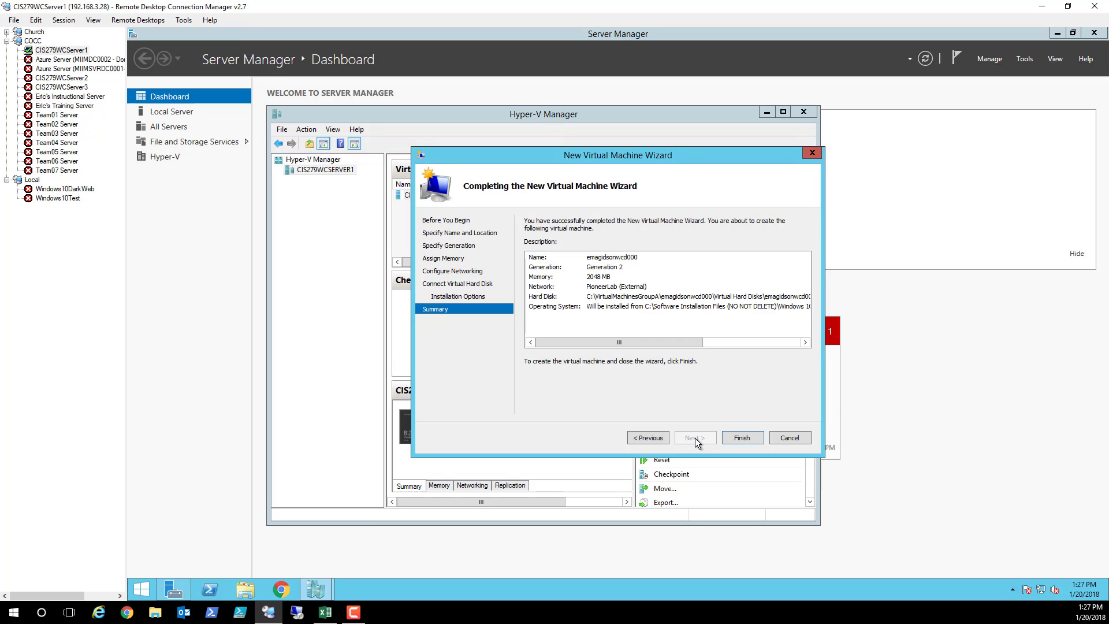
pyautogui.click(742, 438)
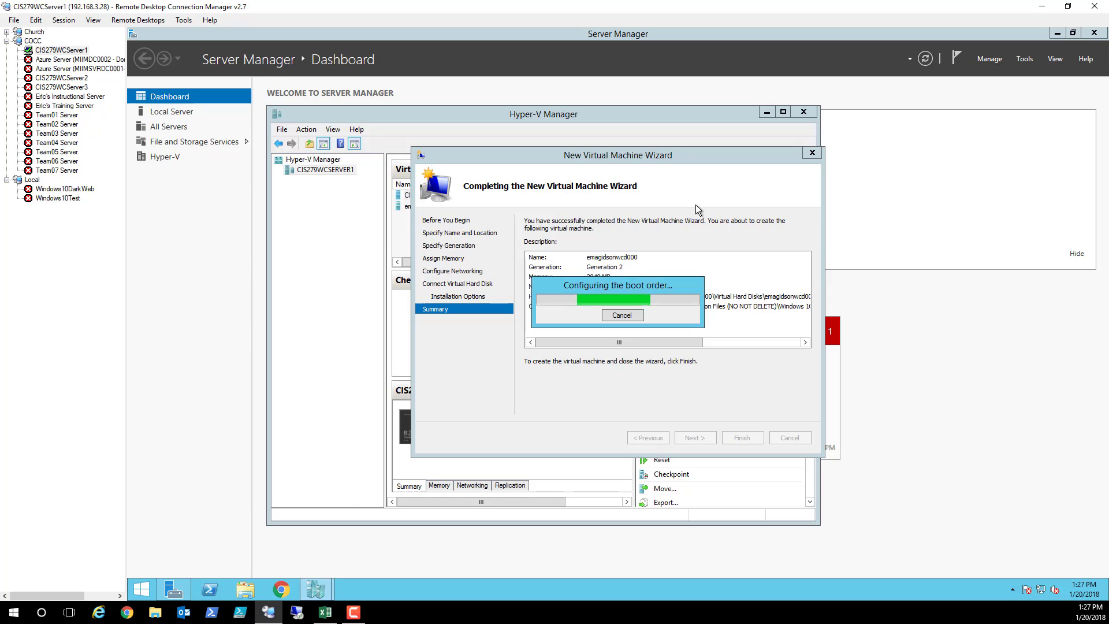
pyautogui.click(246, 590)
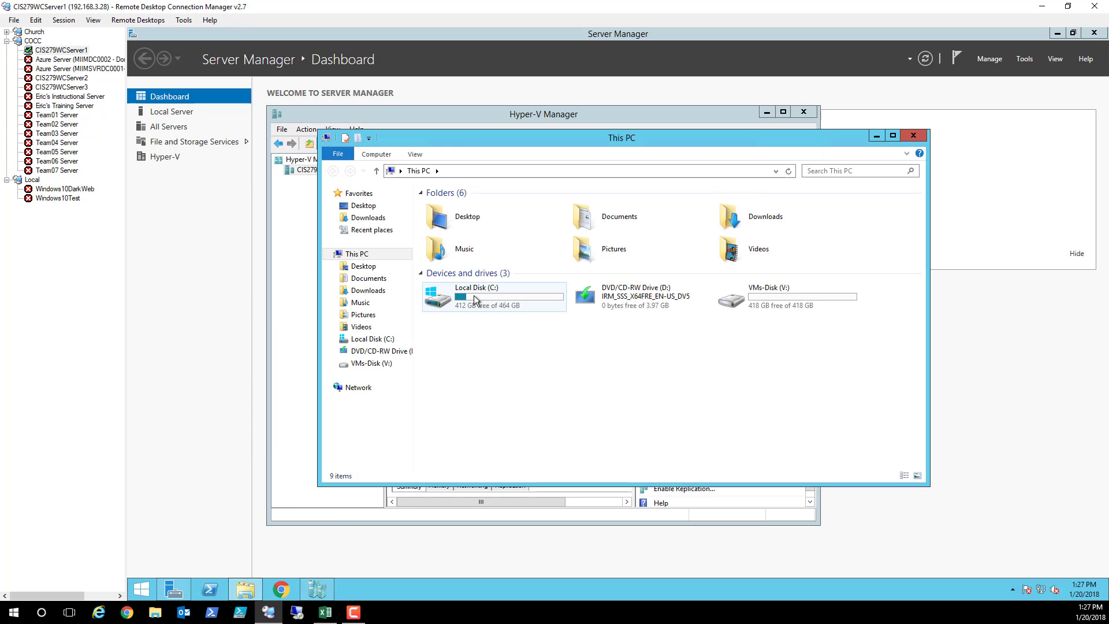
pyautogui.doubleClick(474, 296)
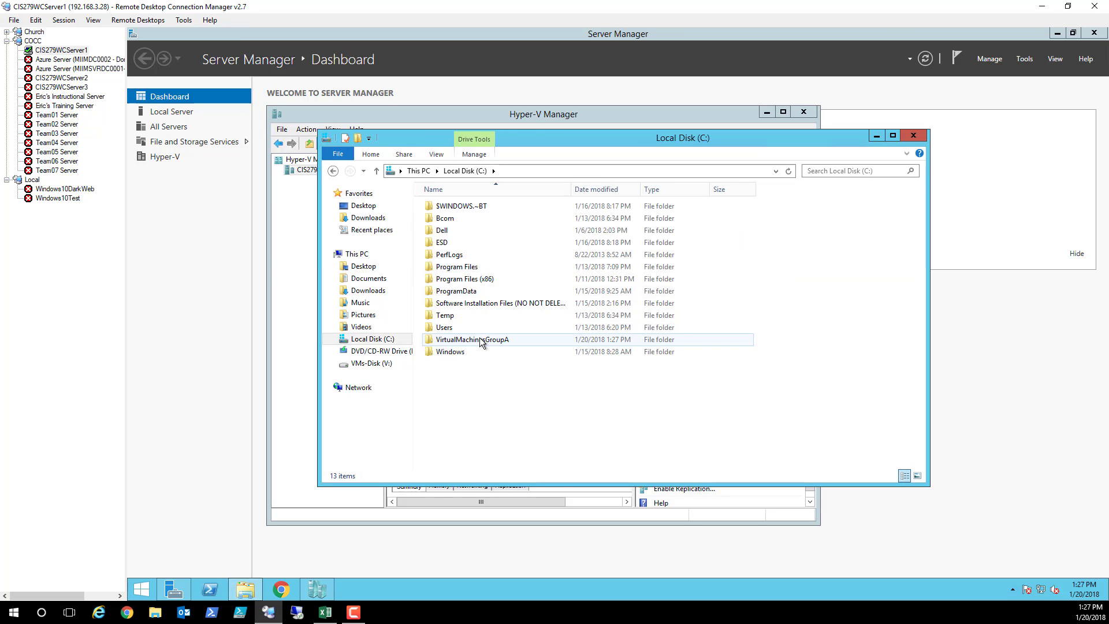
pyautogui.doubleClick(481, 340)
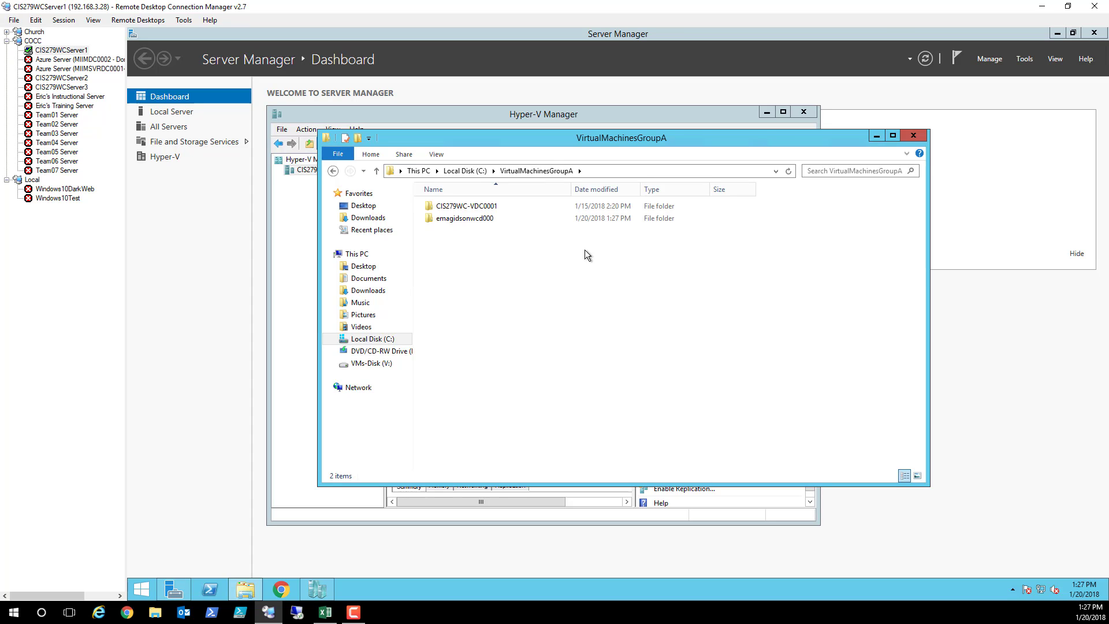
pyautogui.doubleClick(481, 218)
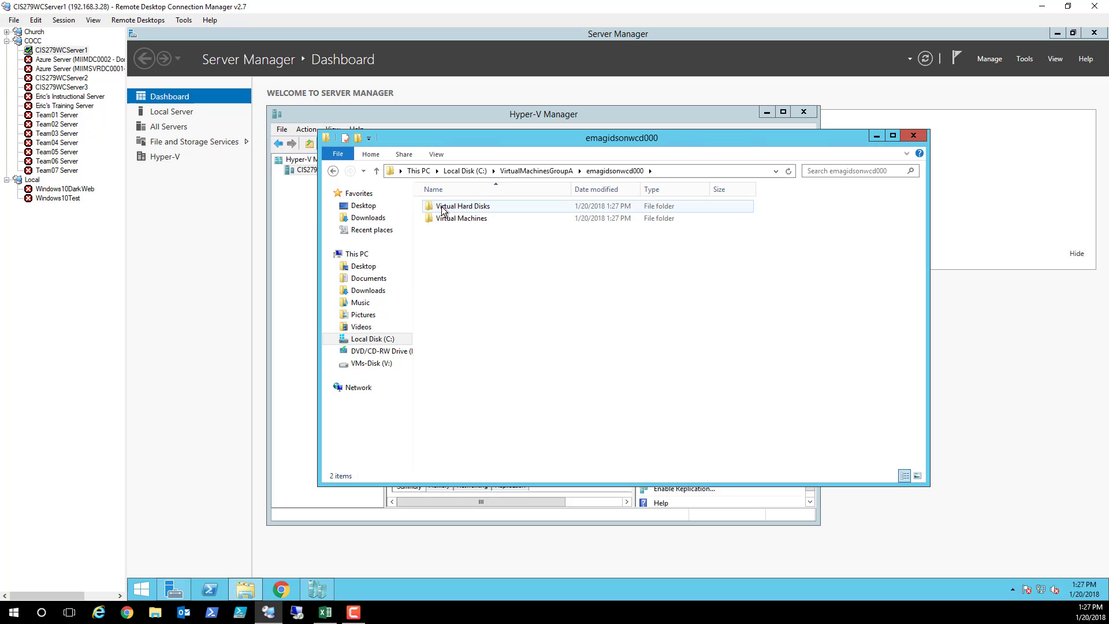
pyautogui.doubleClick(461, 207)
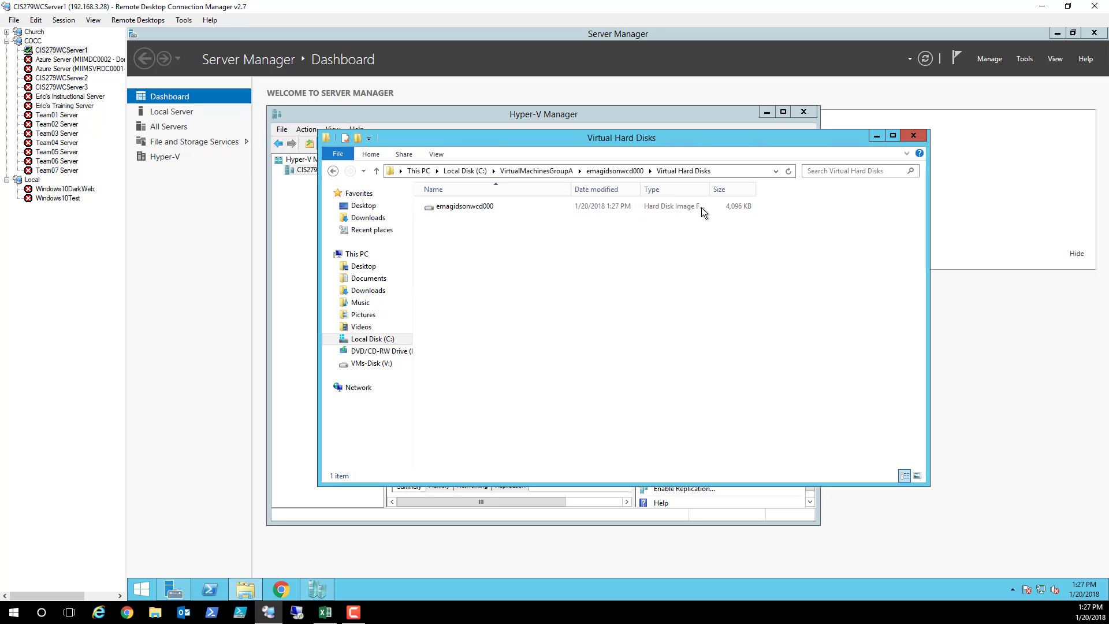
pyautogui.click(333, 171)
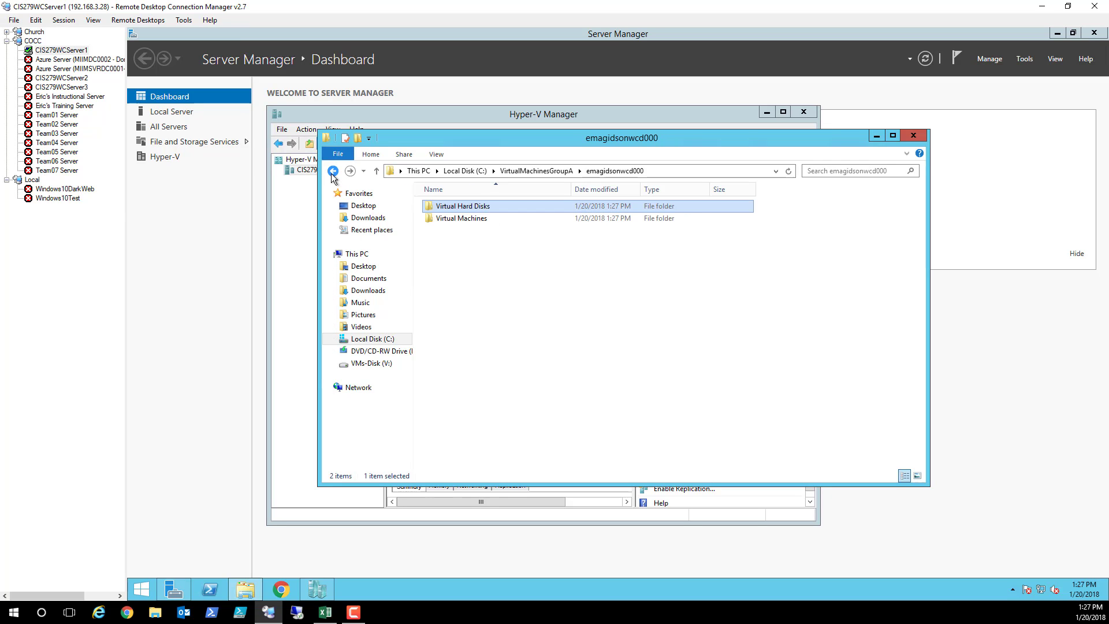
pyautogui.doubleClick(449, 221)
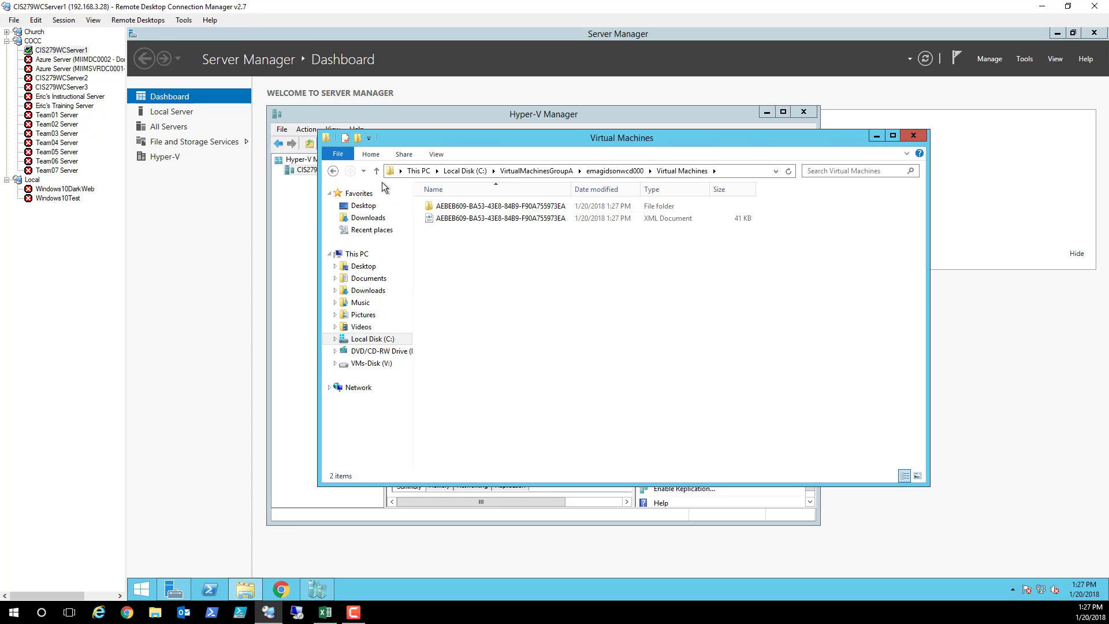
pyautogui.click(913, 137)
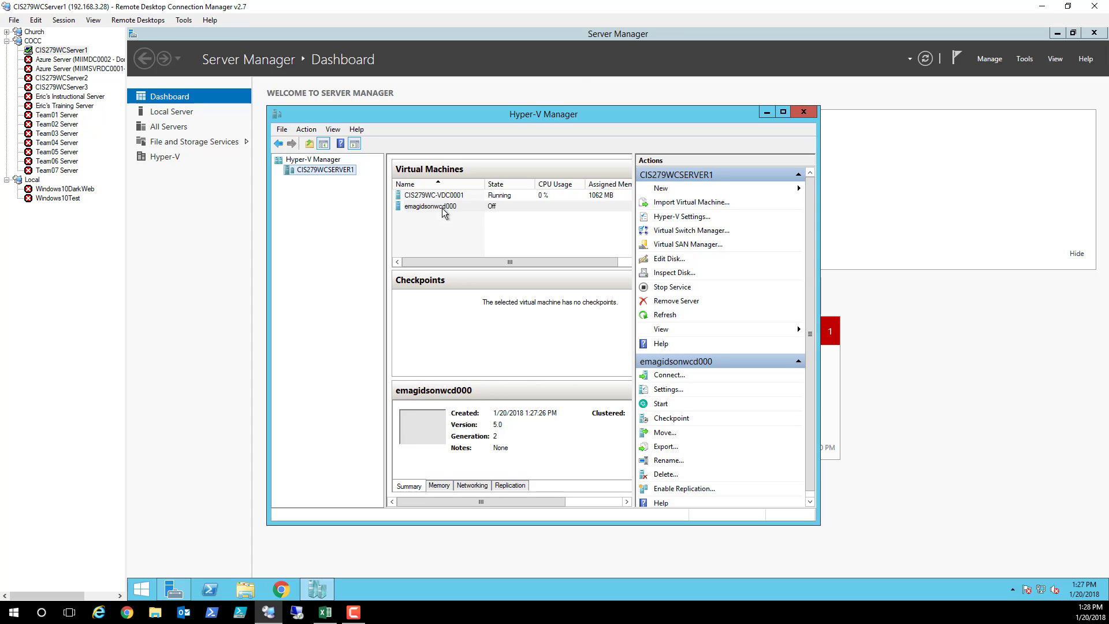
# Connect to the new VM, start it, and boot from the installation DVD
pyautogui.doubleClick(443, 208)
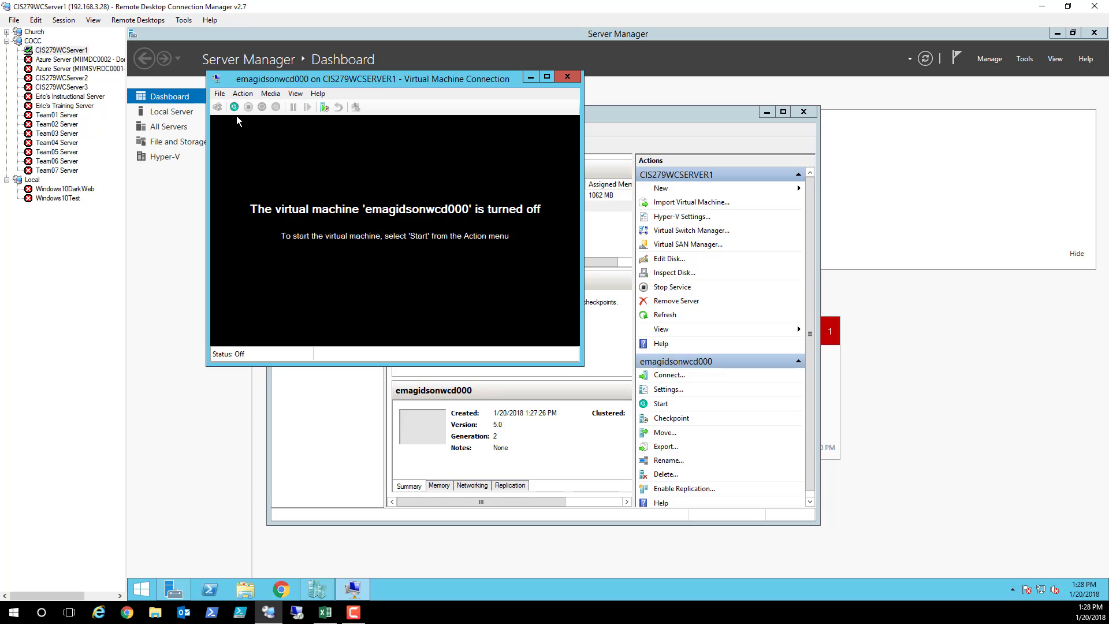
pyautogui.click(235, 109)
pyautogui.click(234, 107)
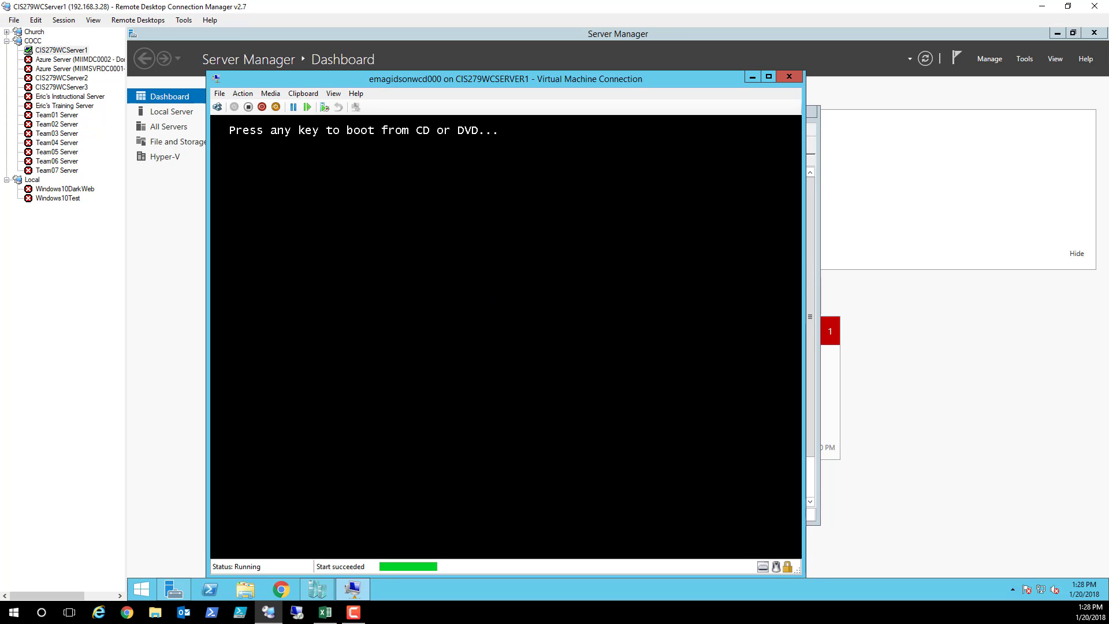
pyautogui.press('Return')
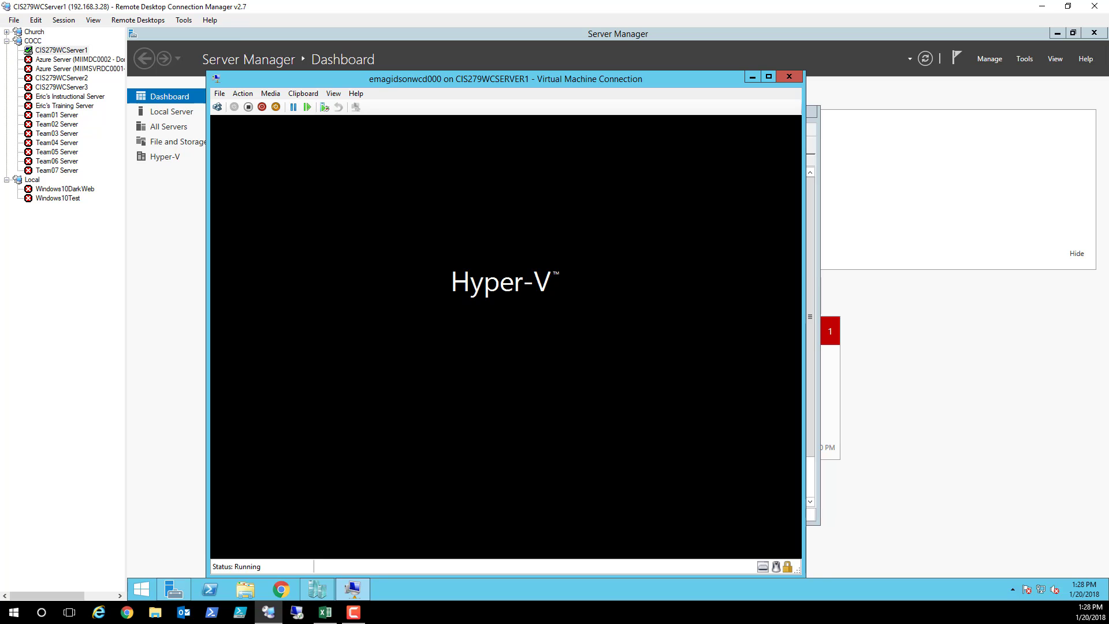
# Check the Media > DVD Drive menu for the inserted ISO, then close it unchanged
pyautogui.click(272, 96)
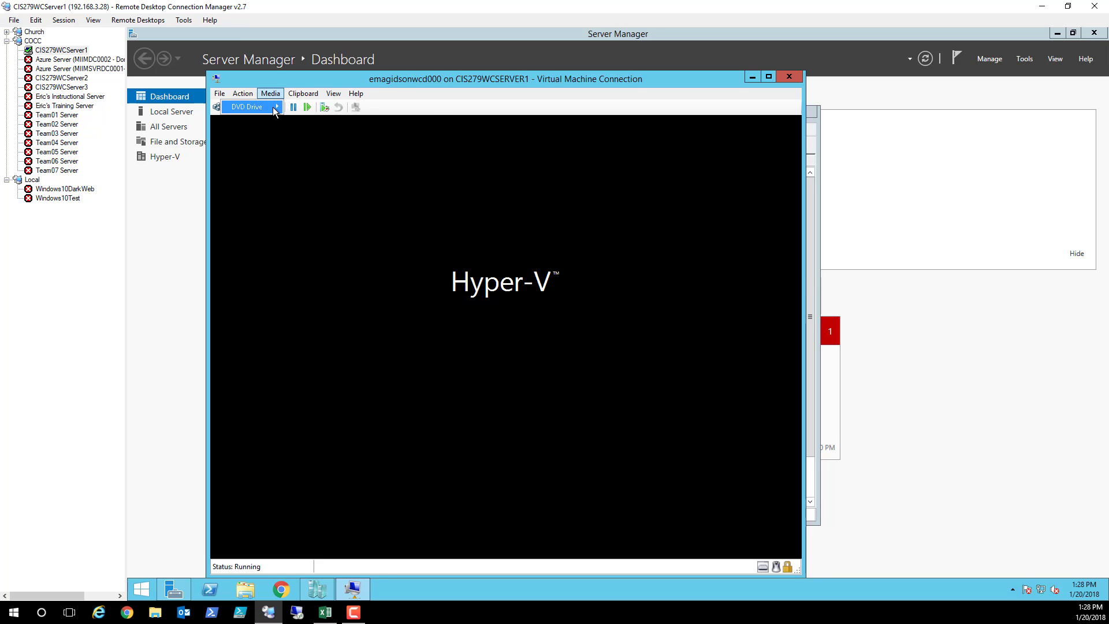
pyautogui.moveTo(272, 107)
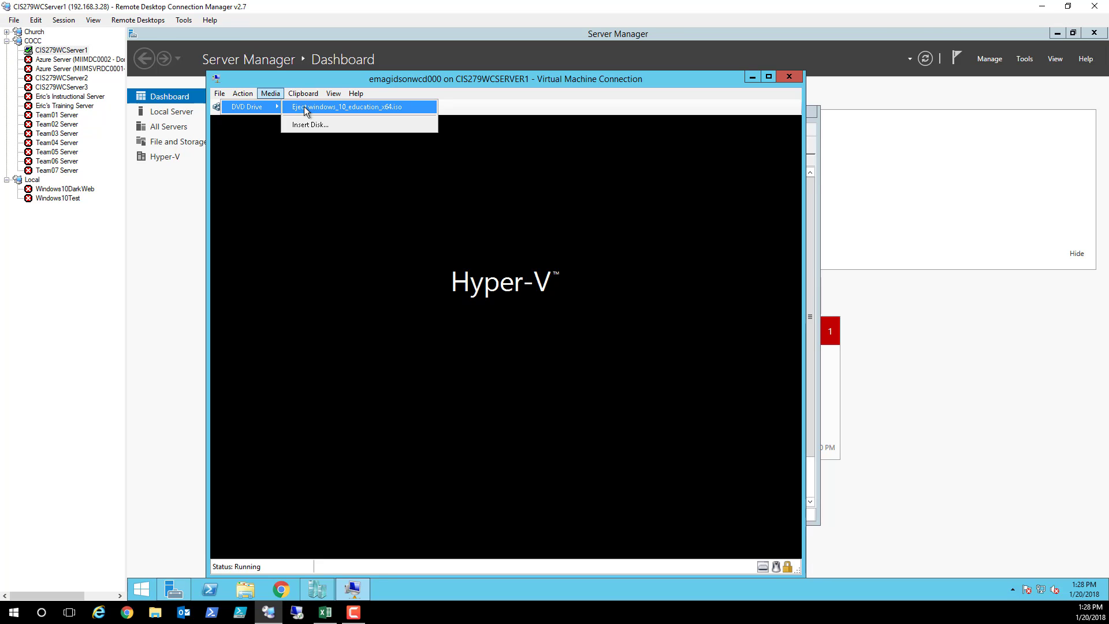
pyautogui.click(519, 103)
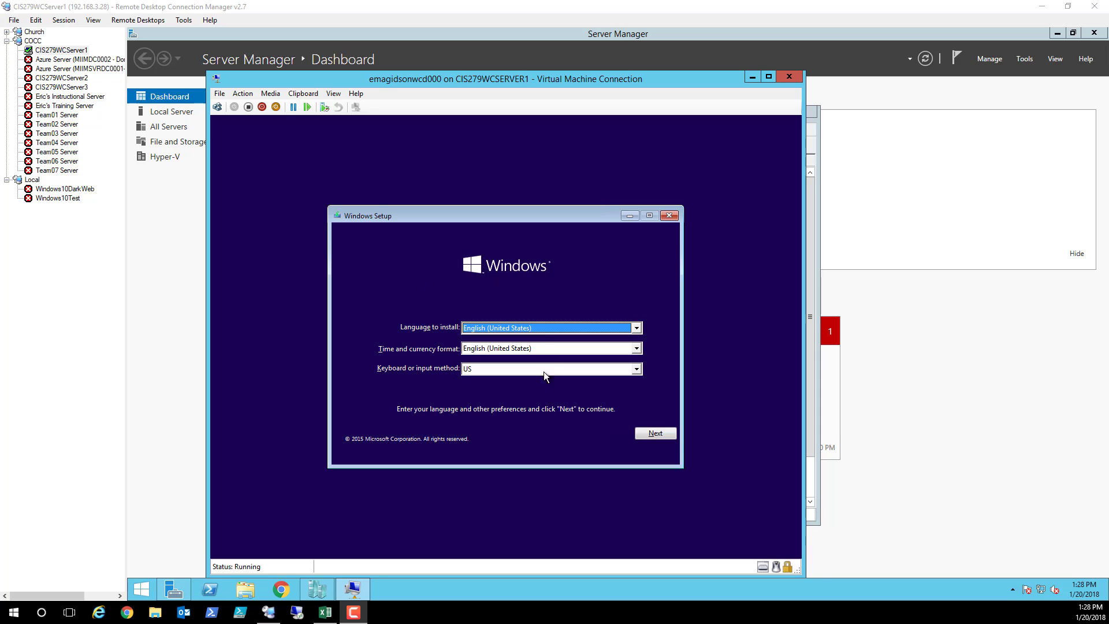
# Accept the default language settings and choose Install now in Windows Setup
pyautogui.click(651, 441)
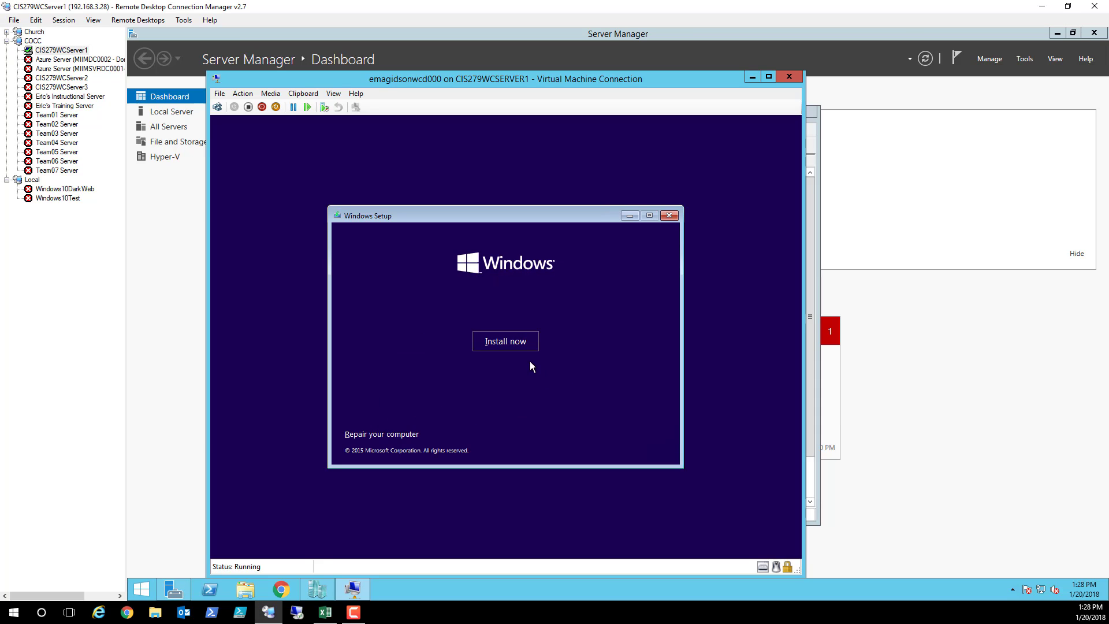
pyautogui.click(515, 343)
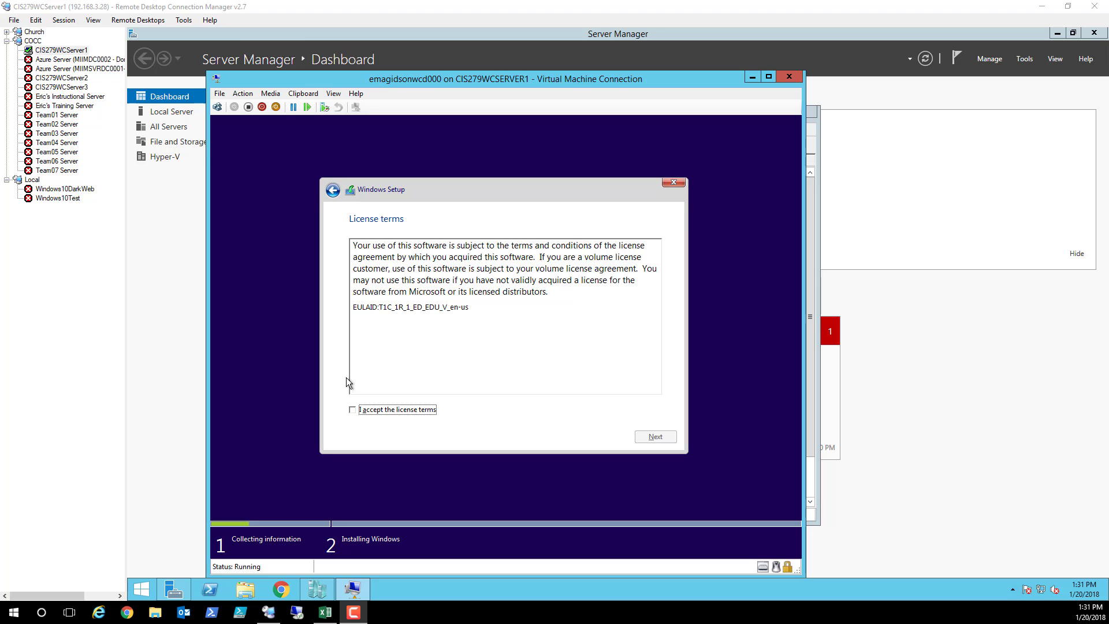
# Accept the license terms and do a Custom install onto Drive 0's unallocated space
pyautogui.click(353, 411)
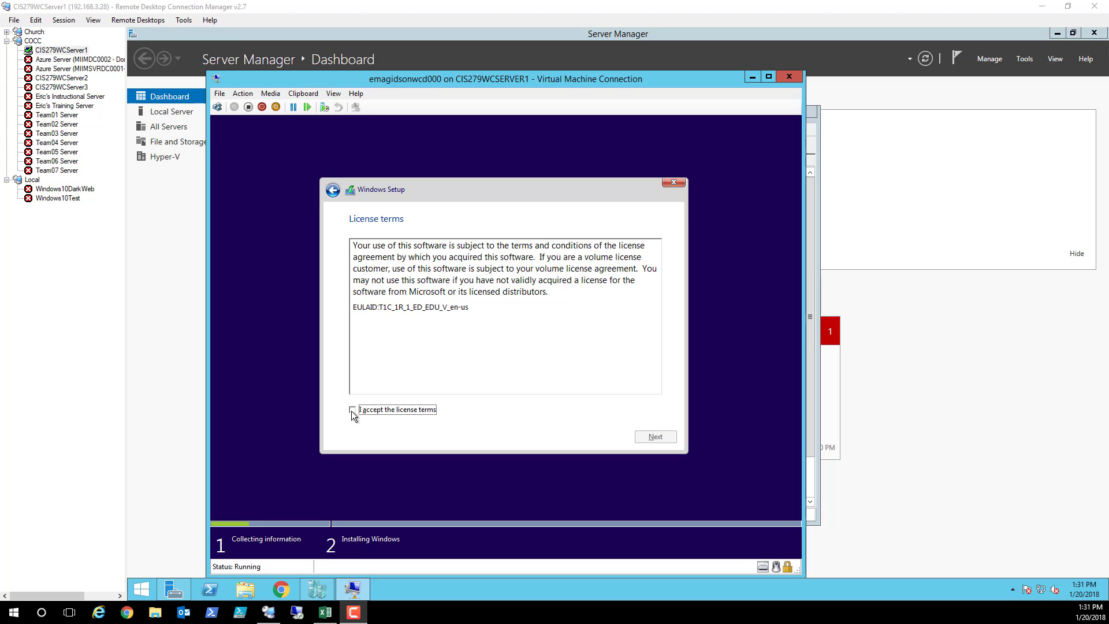
pyautogui.click(658, 438)
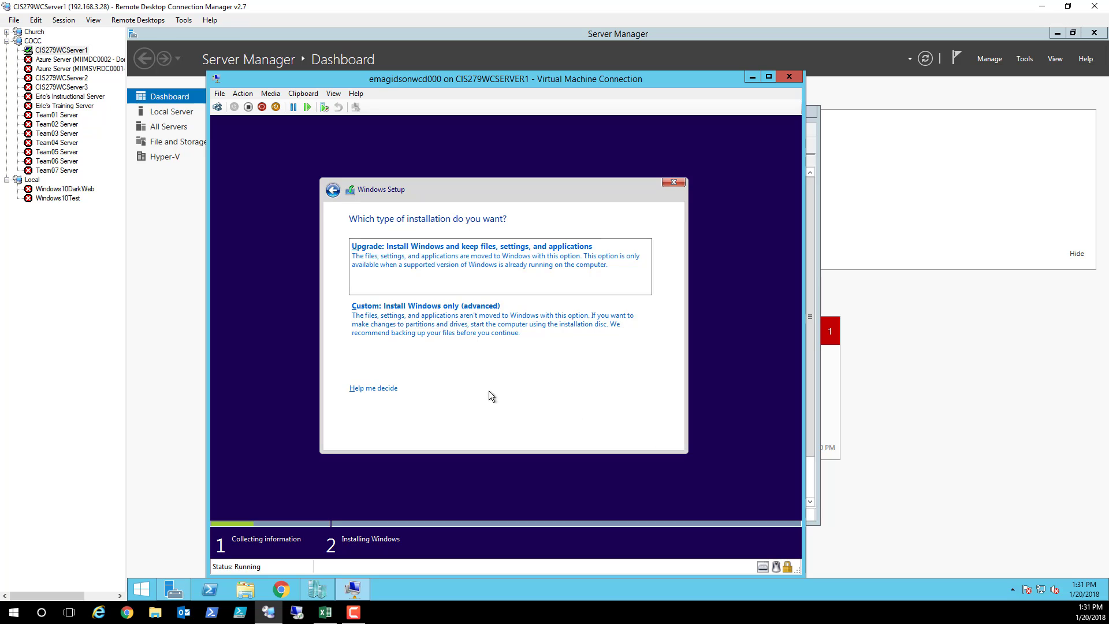
pyautogui.click(449, 326)
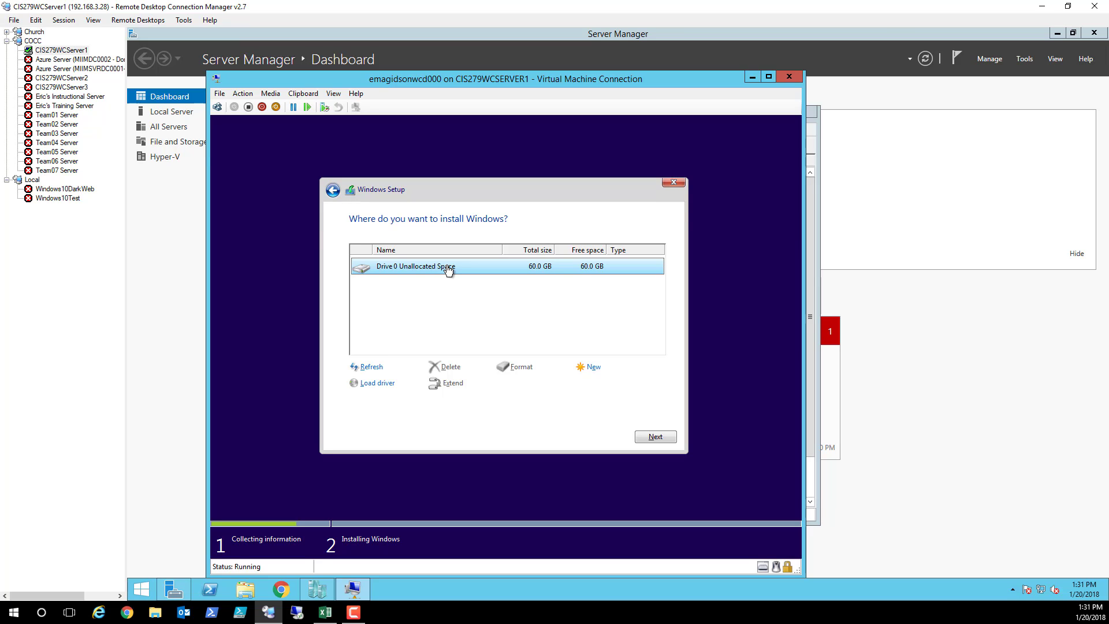
pyautogui.click(665, 440)
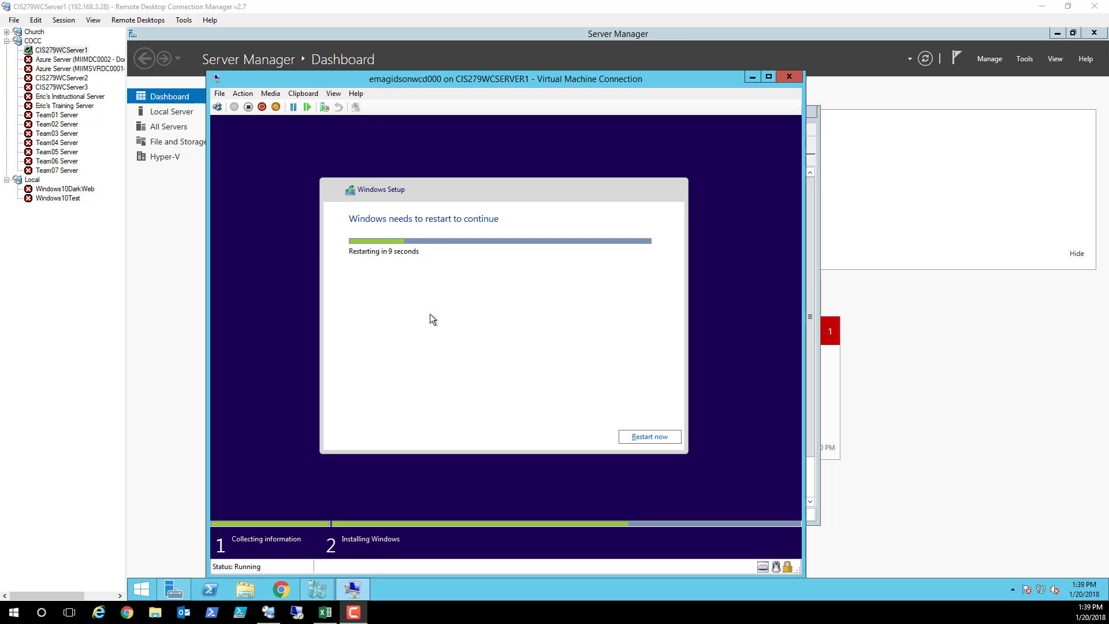
# Restart the VM immediately instead of waiting for the setup countdown
pyautogui.click(659, 438)
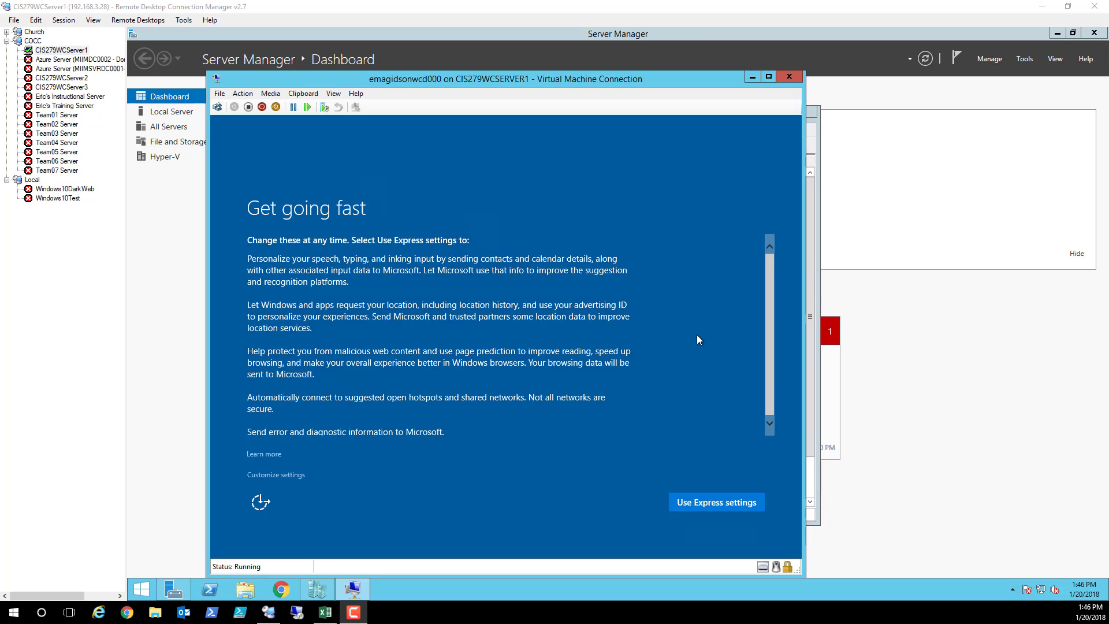
# Choose Use Express settings on the Get going fast page
pyautogui.click(716, 502)
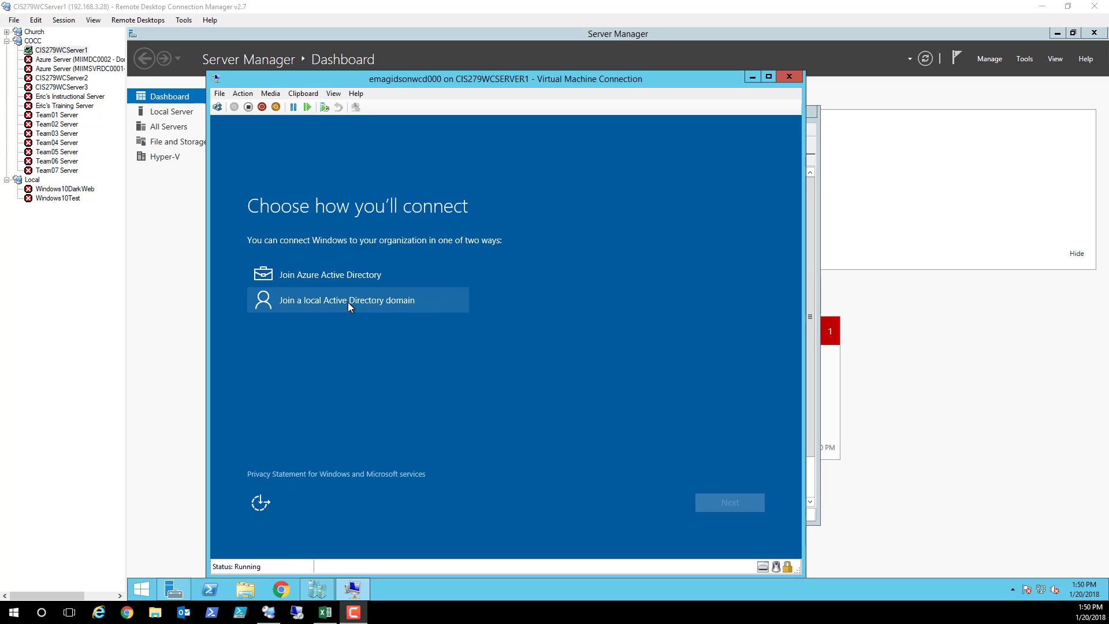
# Pick 'Join a local Active Directory domain' and continue to account creation
pyautogui.click(347, 302)
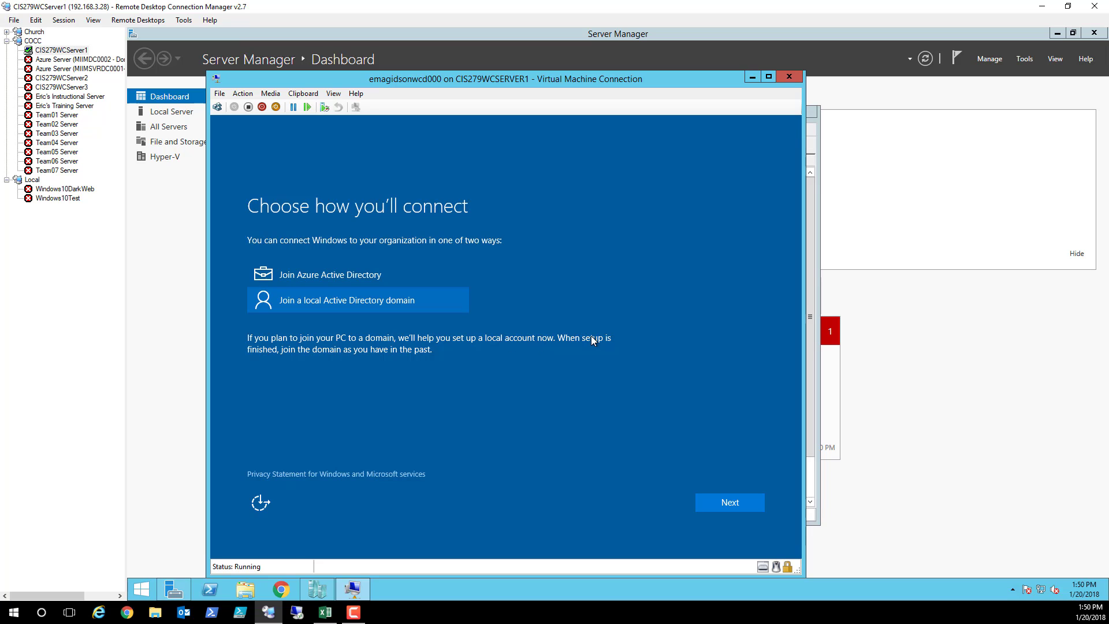
pyautogui.click(733, 501)
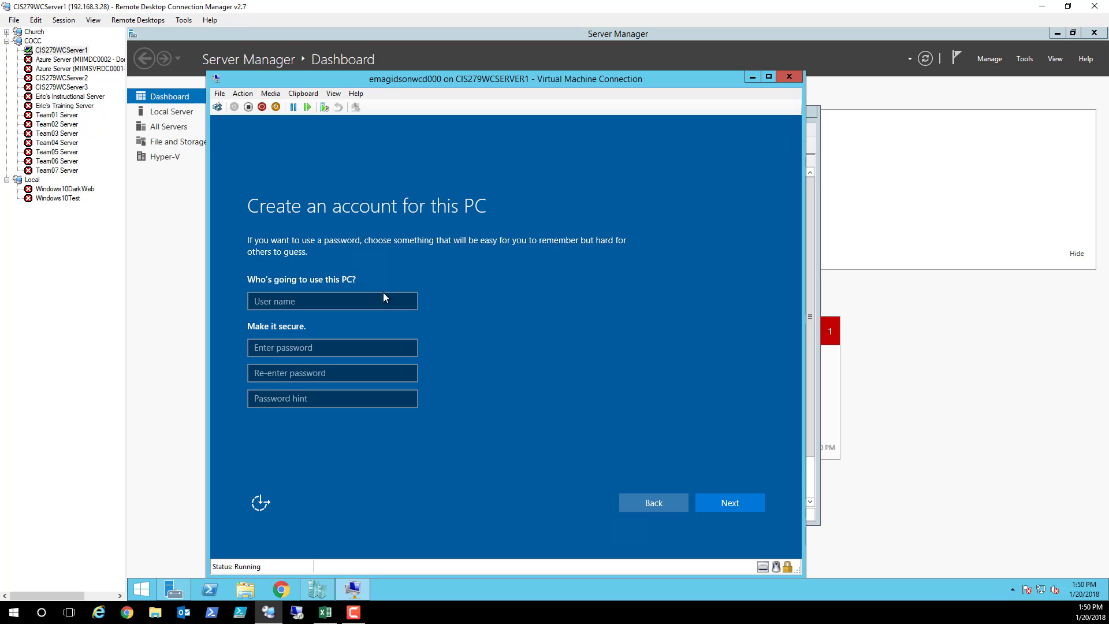
# Enter the account's user name, the password twice, and a password hint
pyautogui.click(368, 301)
pyautogui.click(367, 301)
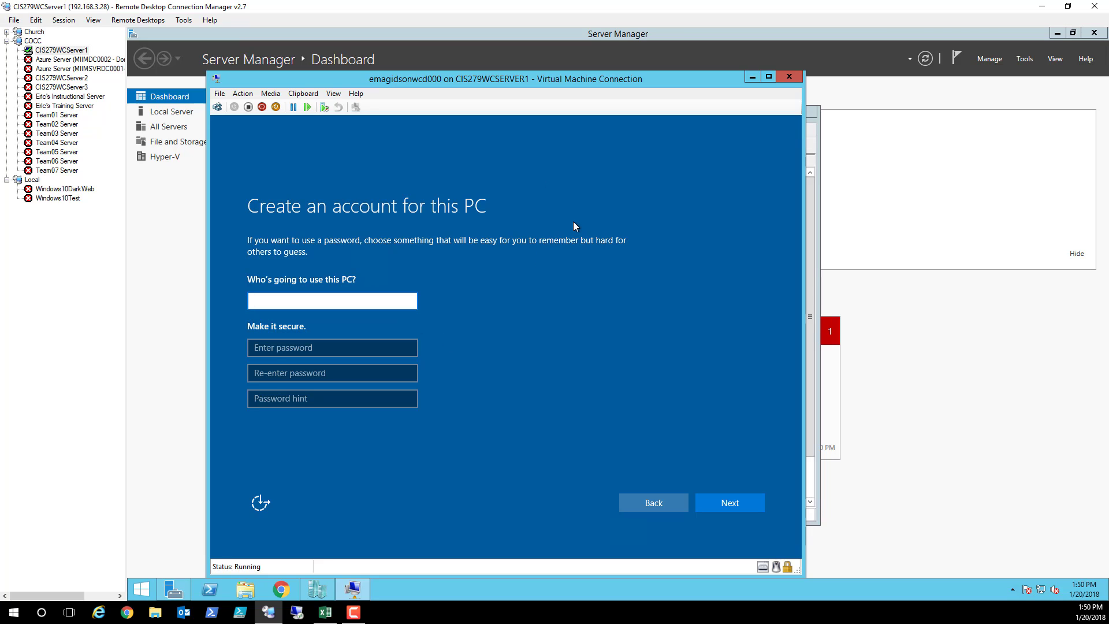
pyautogui.write('eric.magidson')
pyautogui.press('Tab')
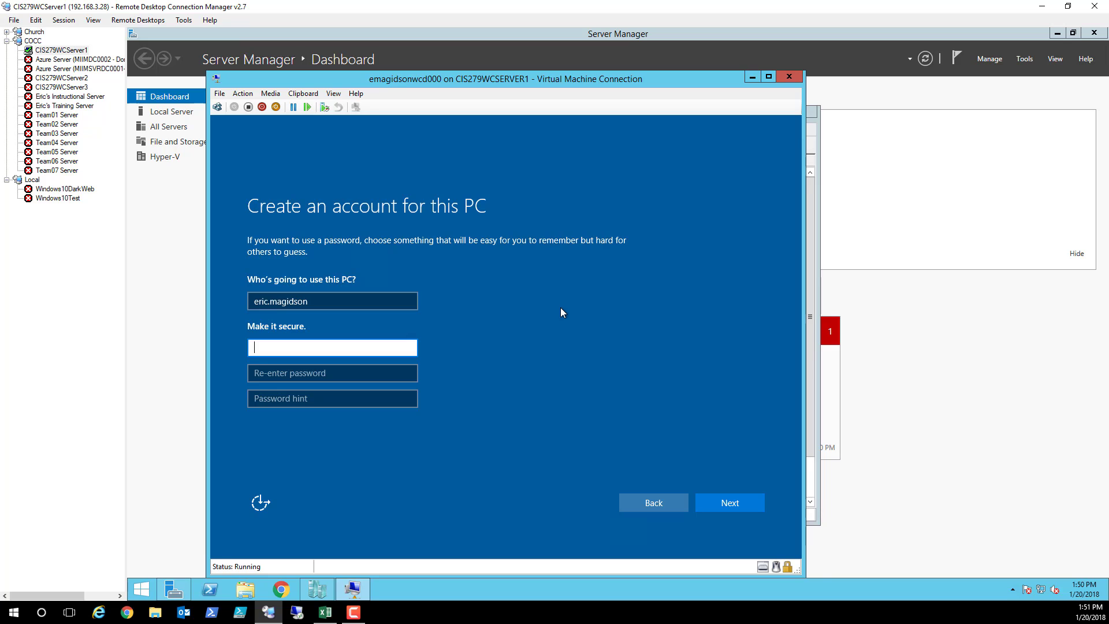
pyautogui.write('••••••••••••••')
pyautogui.click(350, 370)
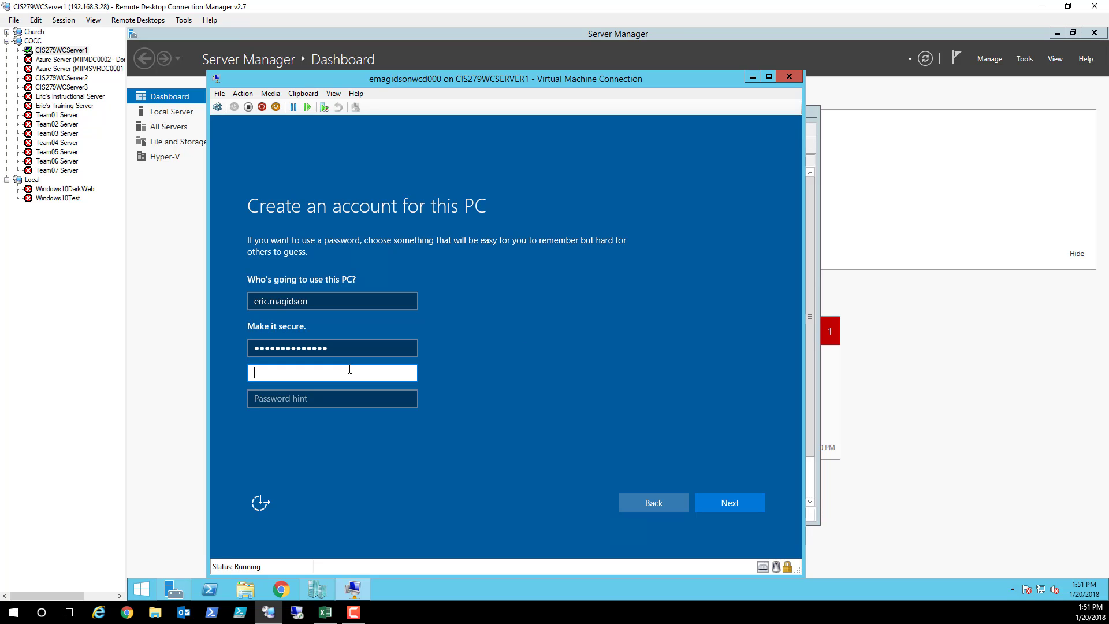
pyautogui.write('••••••••••••••')
pyautogui.click(334, 398)
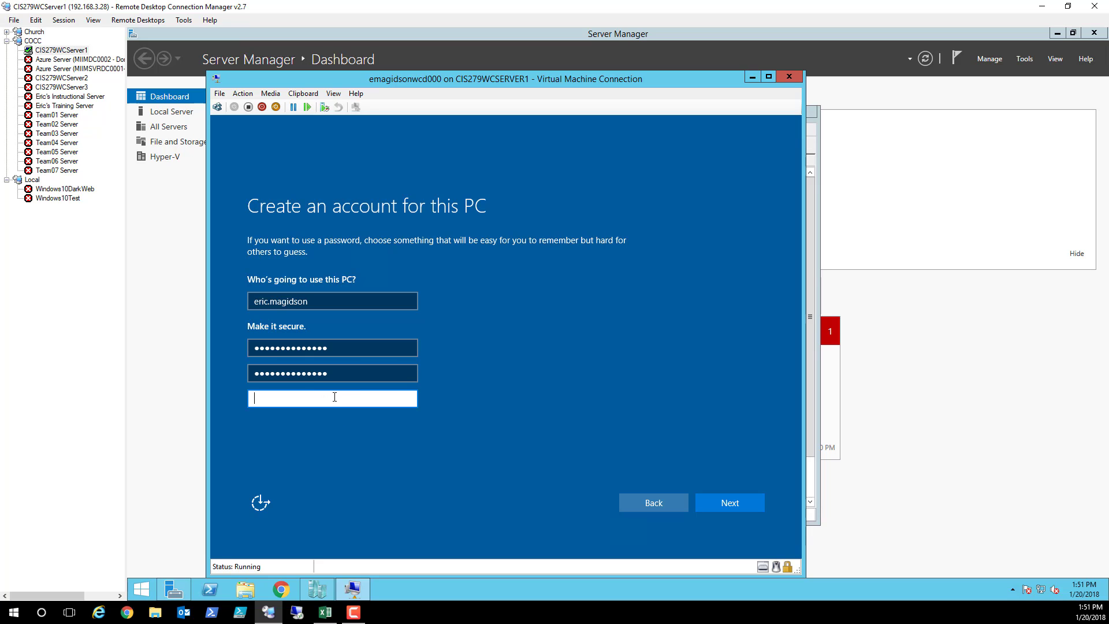
pyautogui.write('HackersStayOut')
# Submit the new local account, then answer Yes to network discoverability
pyautogui.click(737, 504)
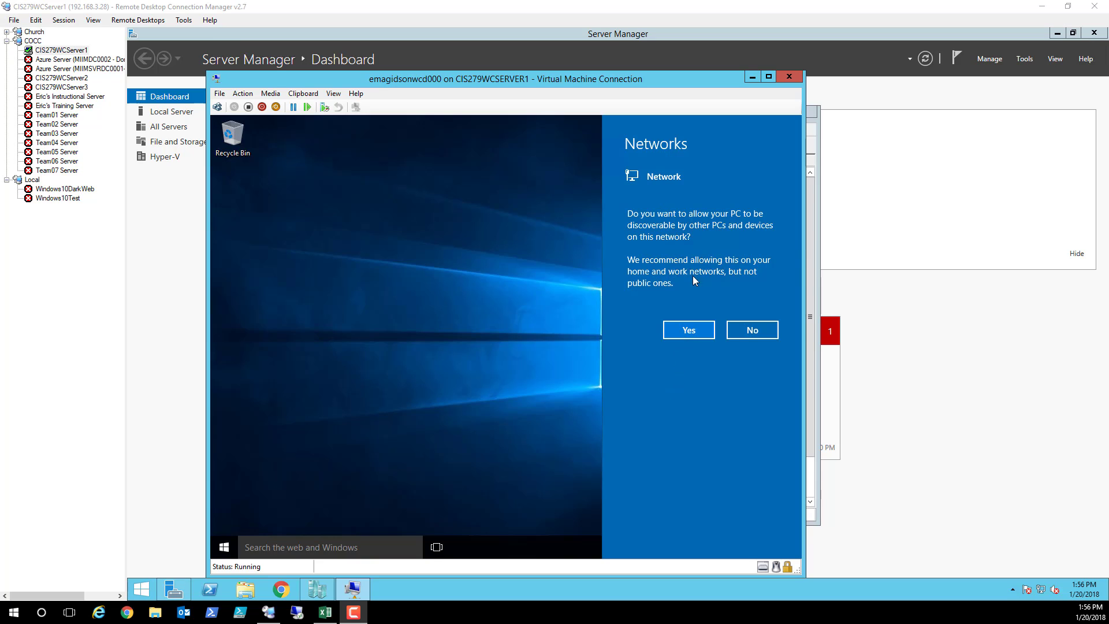
pyautogui.click(695, 332)
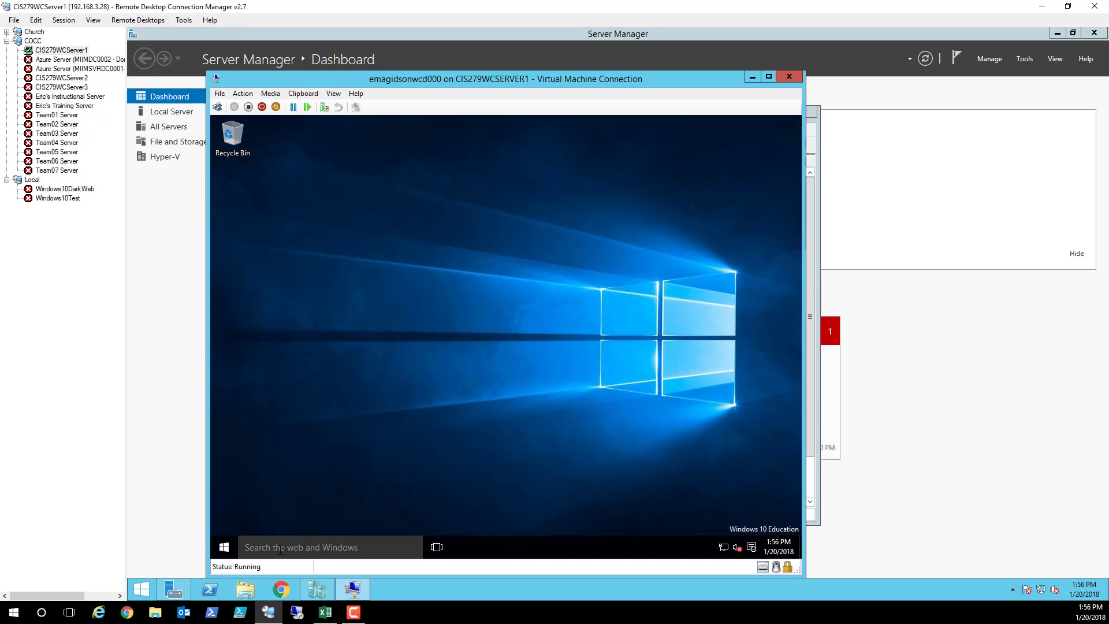
# Search 'about' from the taskbar to open the About your PC page
pyautogui.click(281, 550)
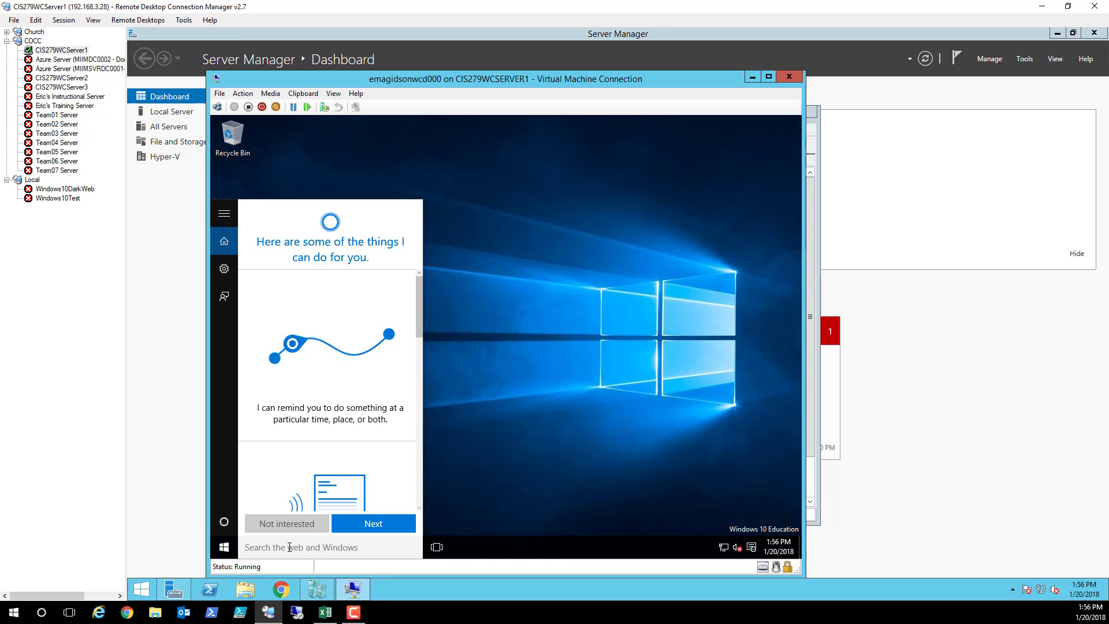
pyautogui.write('about')
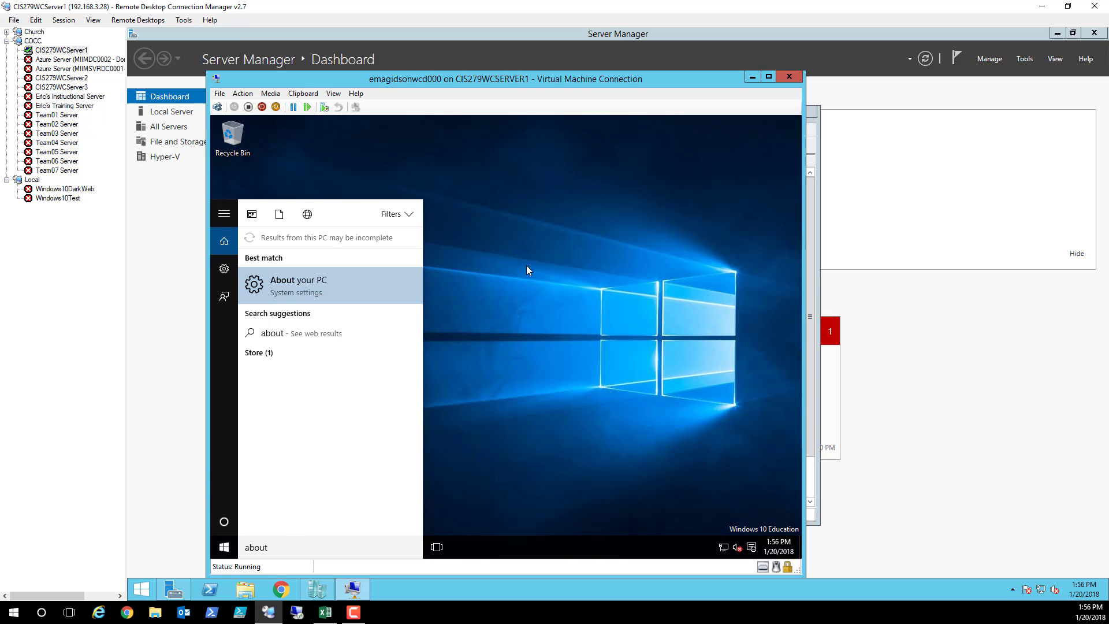
pyautogui.press('Return')
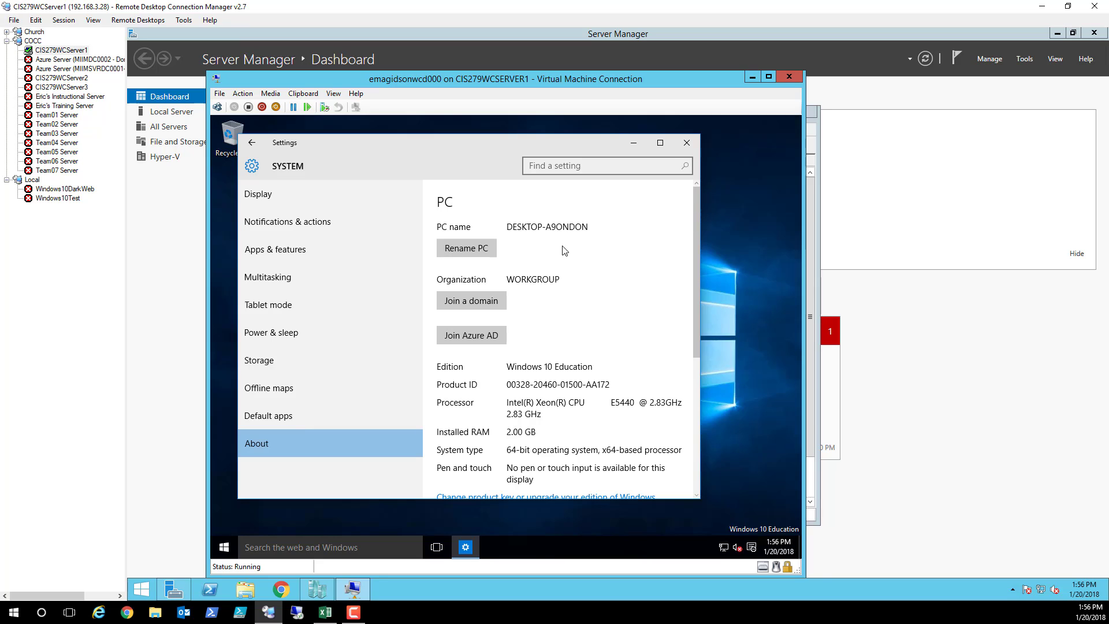
# Rename the PC to ericmwcd000 and choose Restart now
pyautogui.click(478, 250)
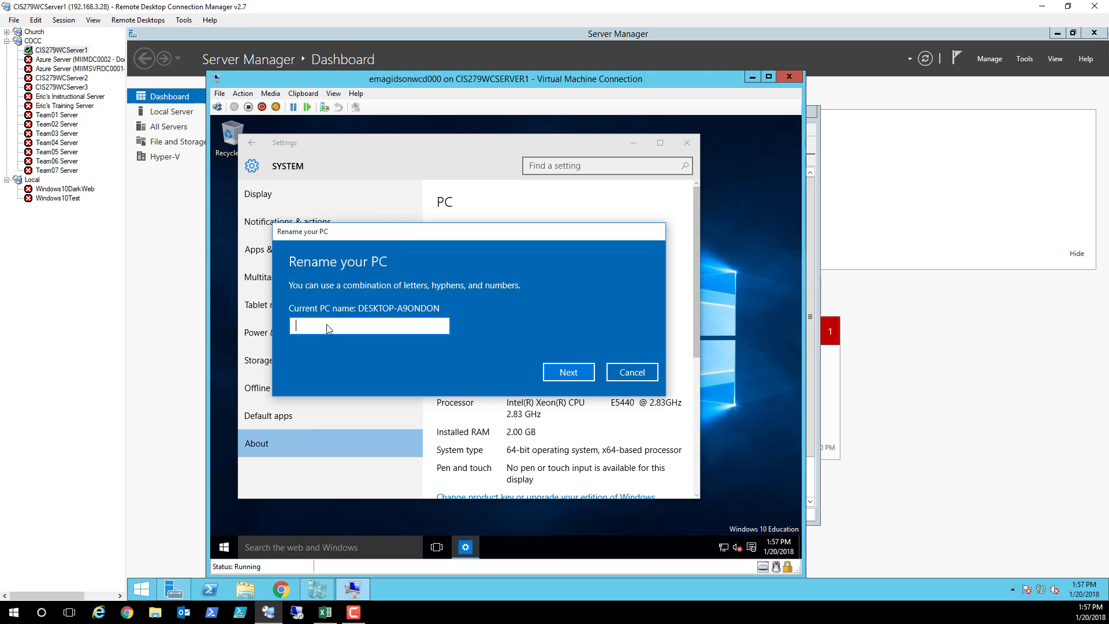
pyautogui.write('eric')
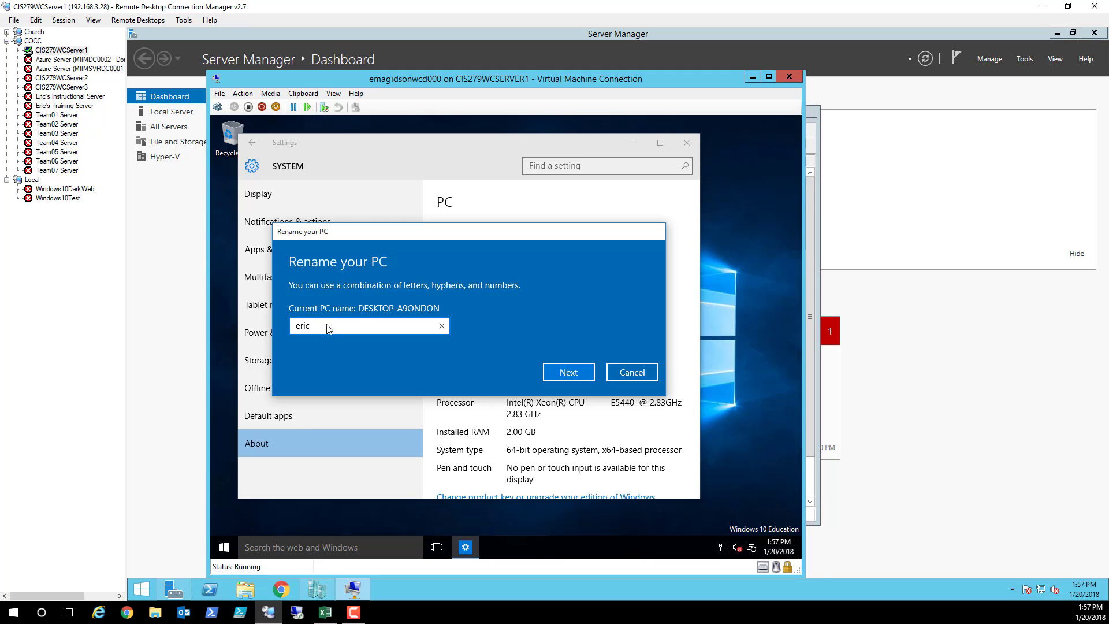
pyautogui.write('mwcd000')
pyautogui.click(579, 376)
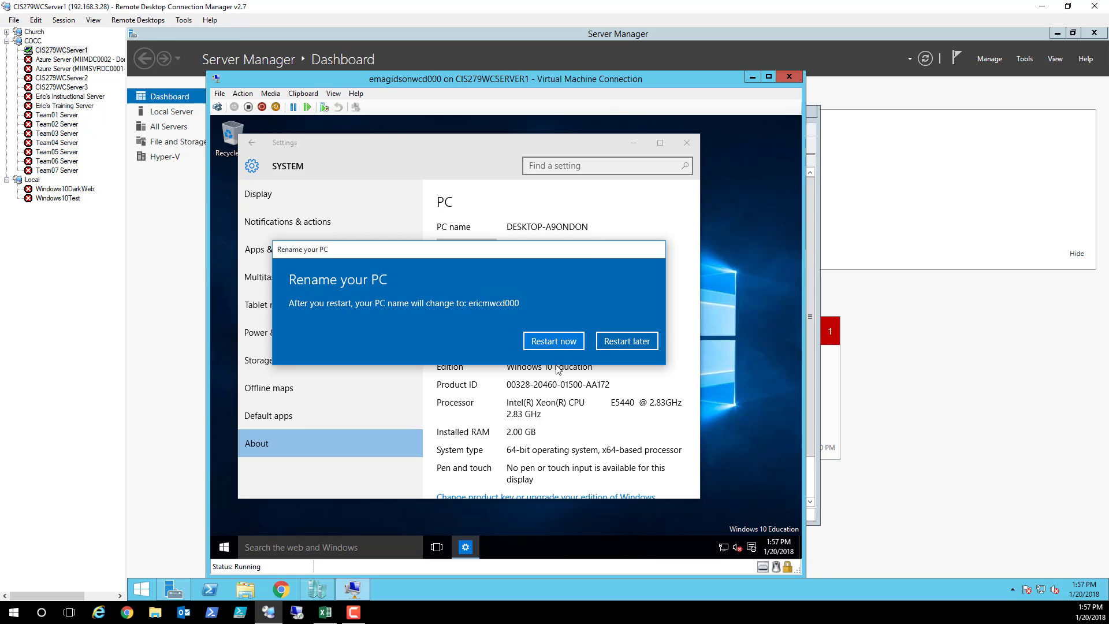
pyautogui.click(557, 343)
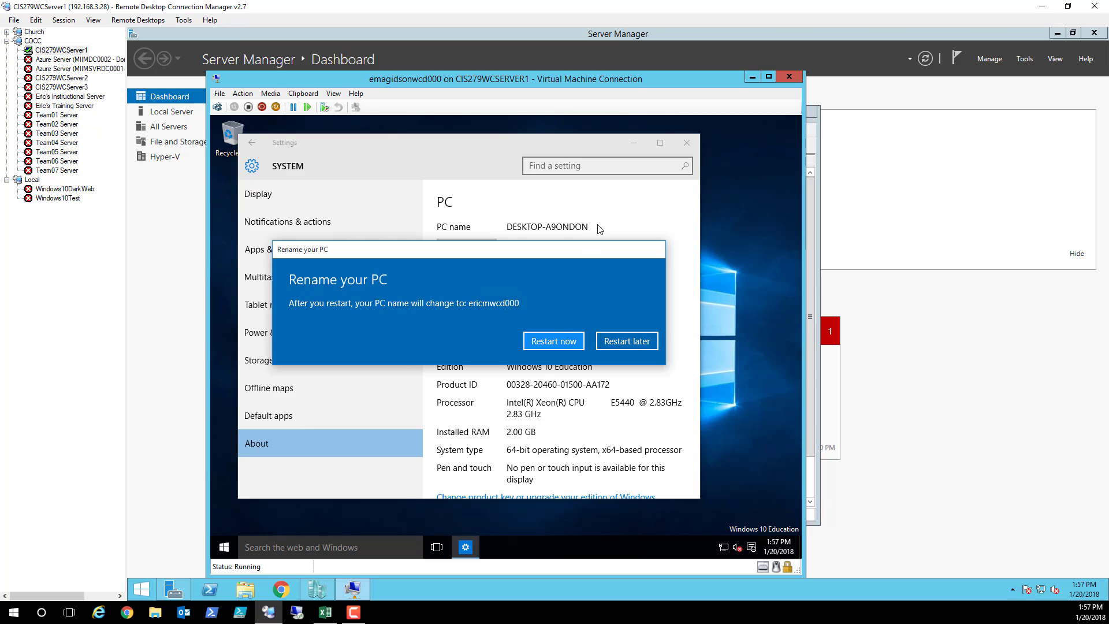